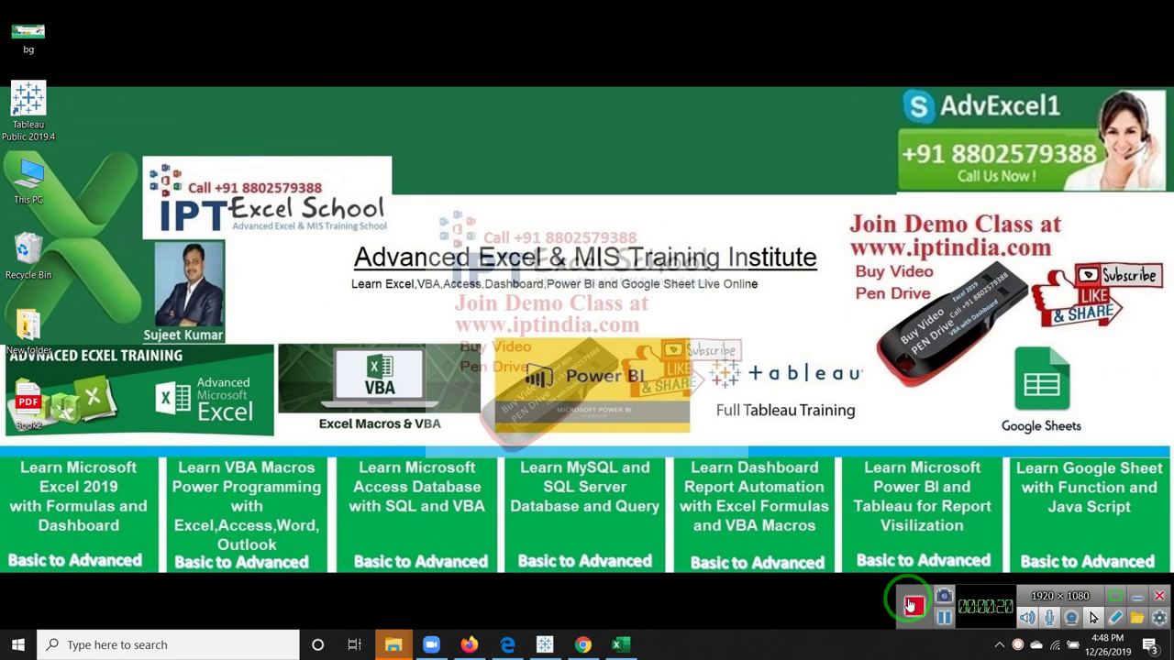
- Bring the Book1 workbook forward and check the full date-times in A2 and B2
left_click(800, 262)
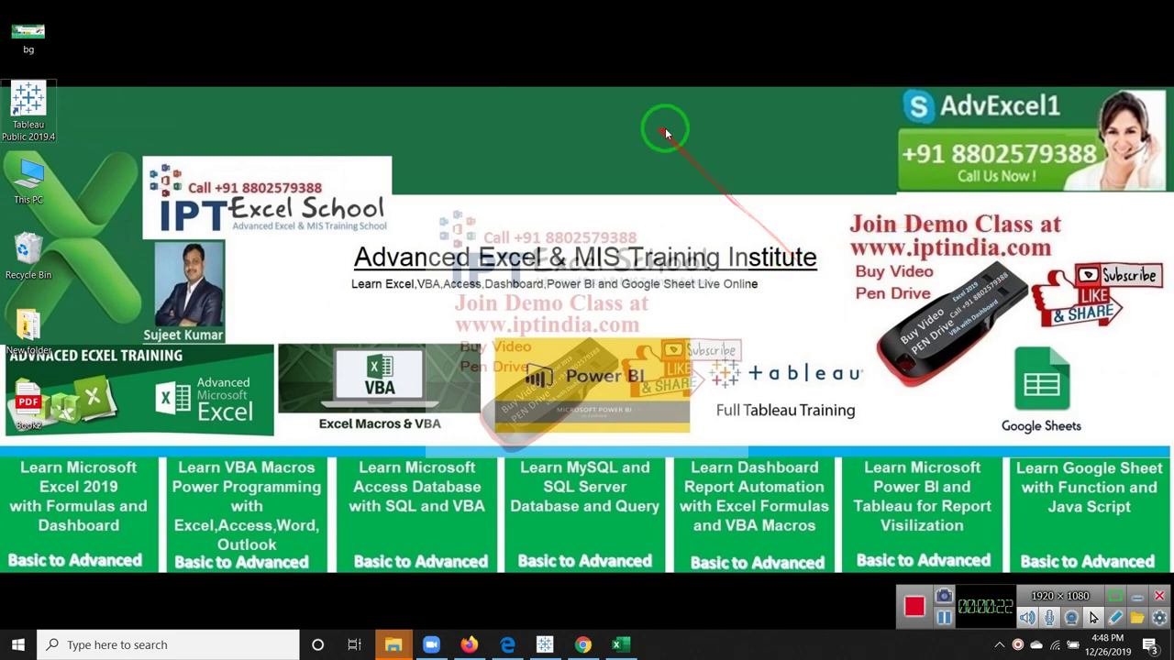
left_click(631, 650)
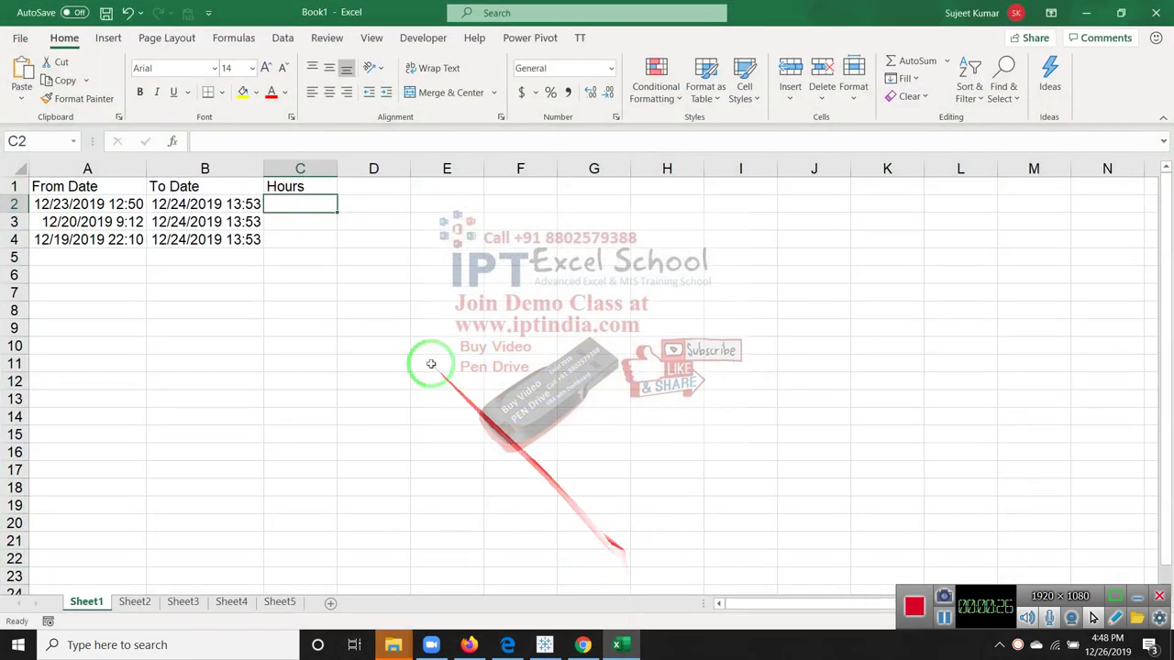
left_click(300, 275)
left_click(104, 204)
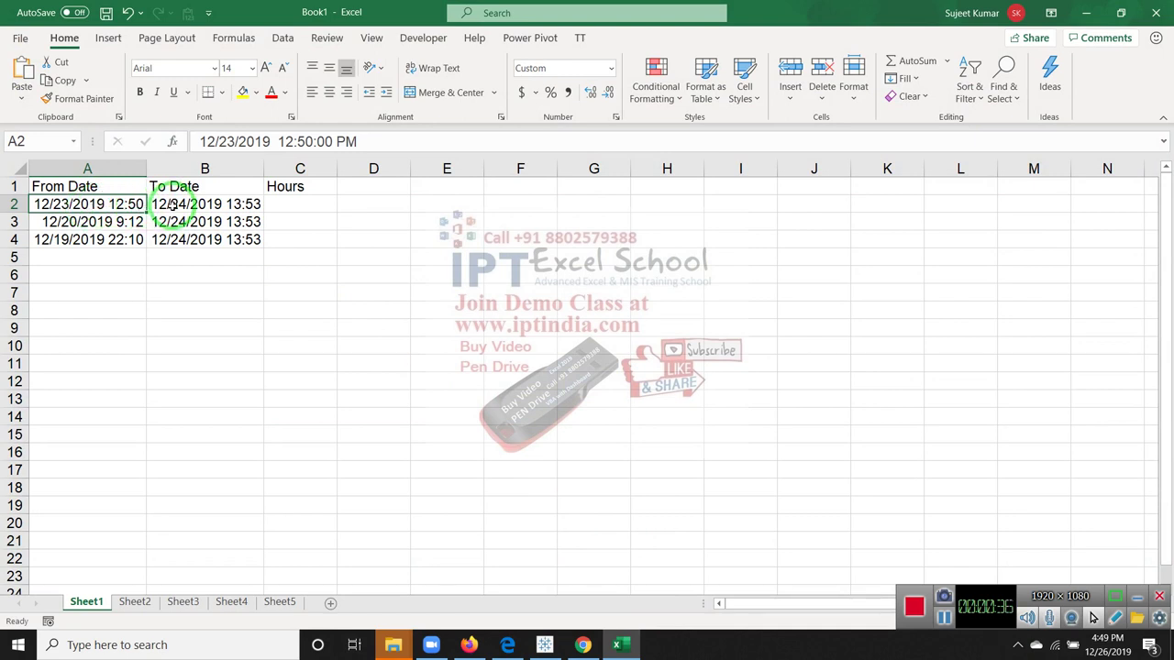
key("Right")
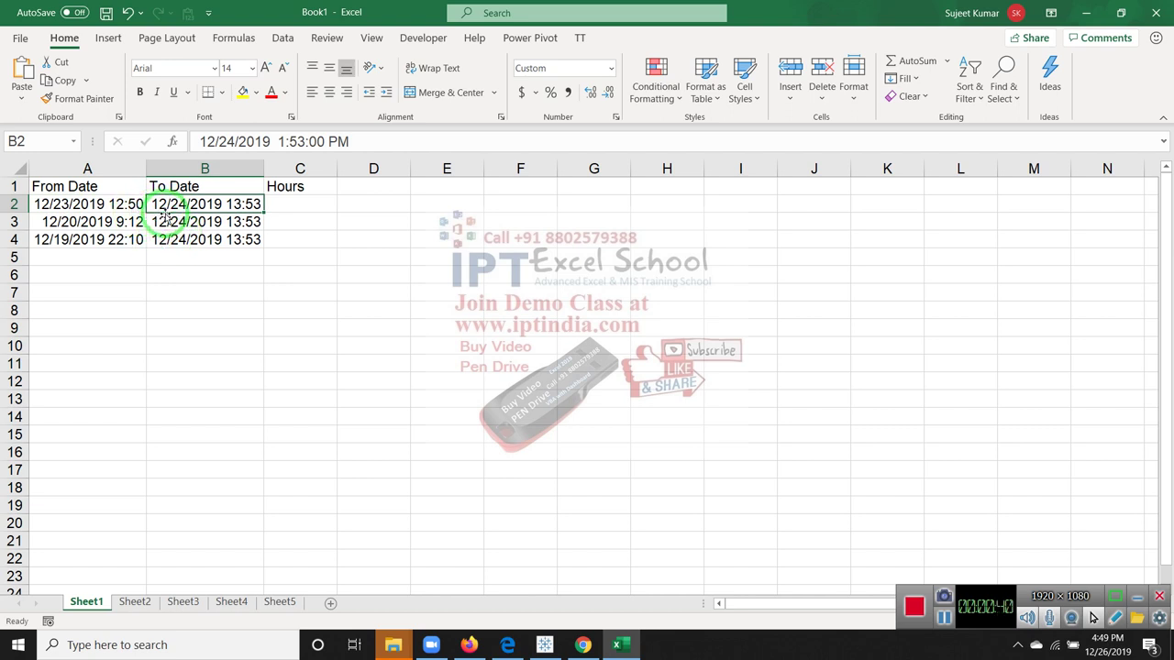
- Inspect the row 3 and 4 dates and the Hours cells C2:C4, and look up December in the calendar
left_click(129, 222)
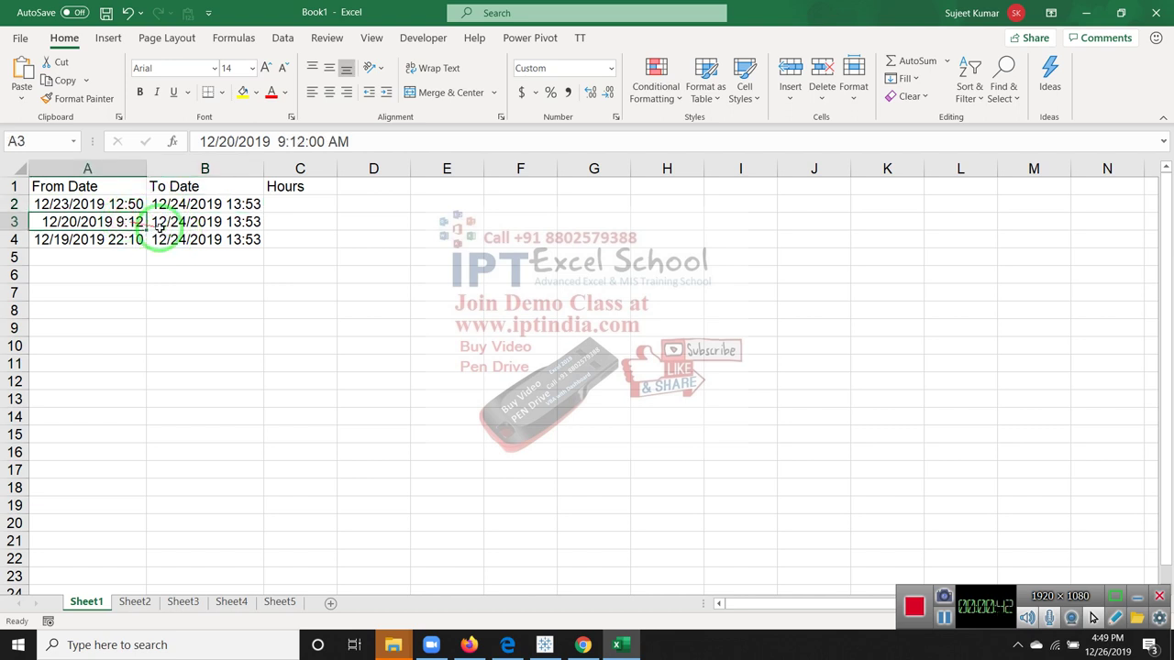
left_click(163, 239)
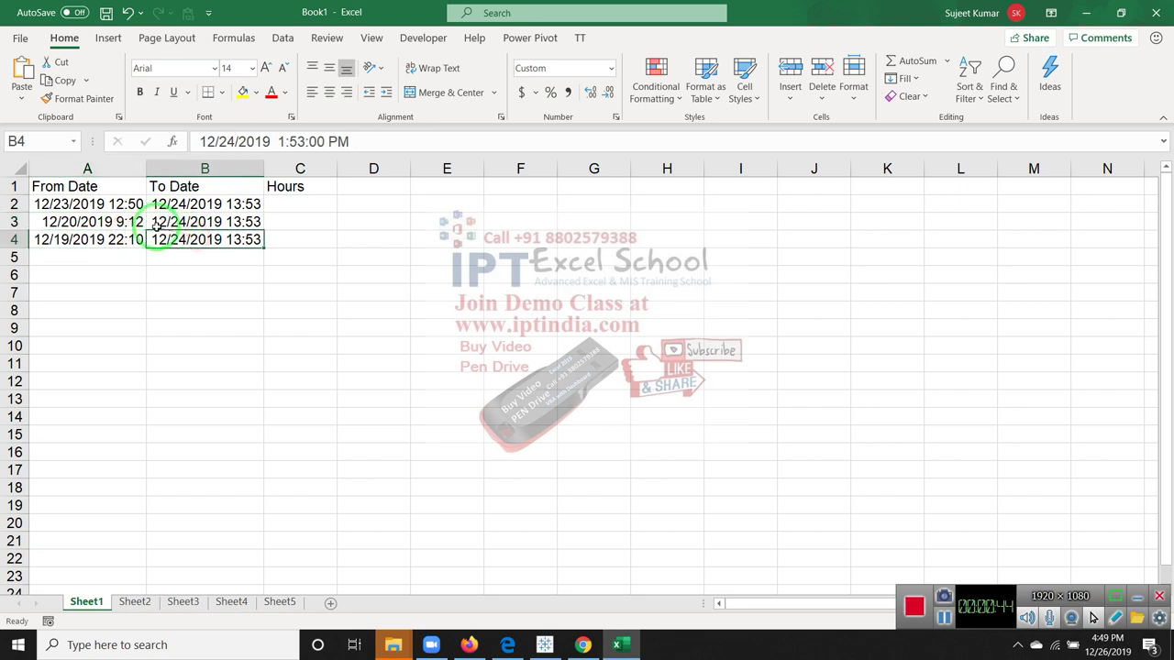
left_click_drag(139, 222, 163, 221)
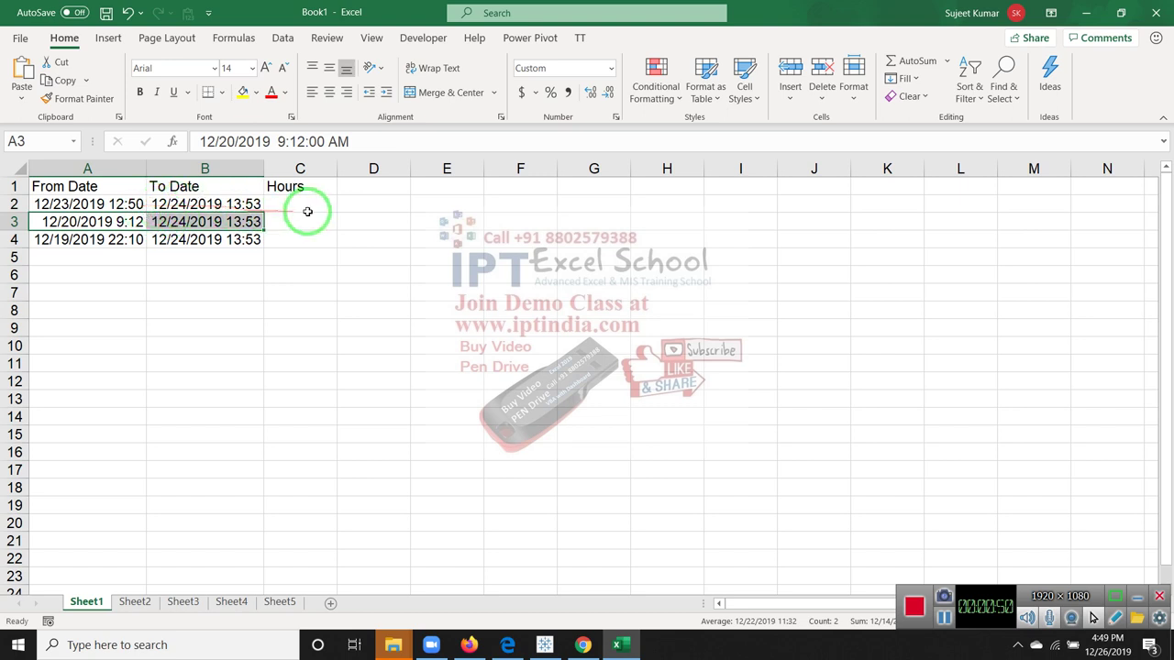
left_click_drag(308, 207, 318, 236)
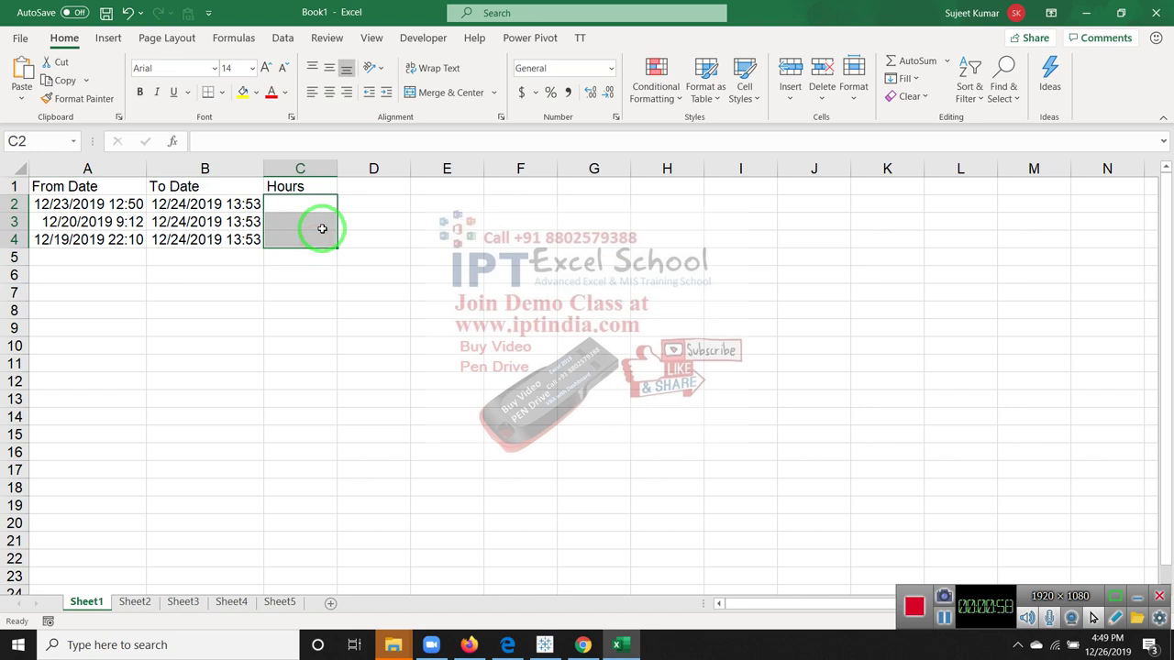
left_click(119, 220)
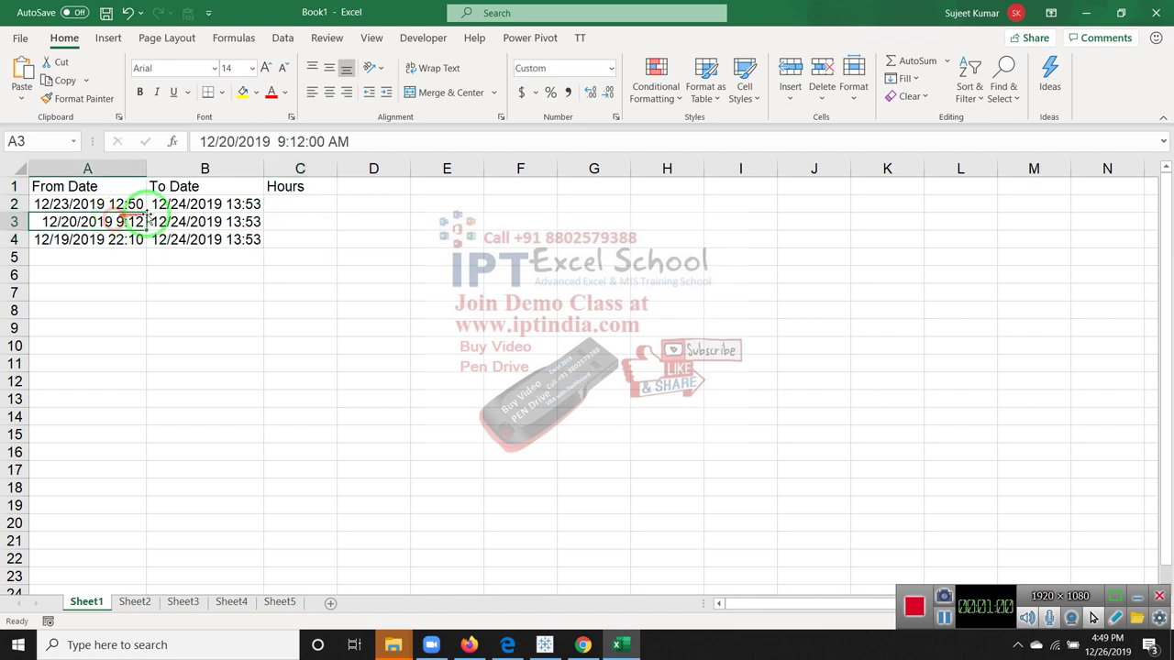
left_click(157, 215)
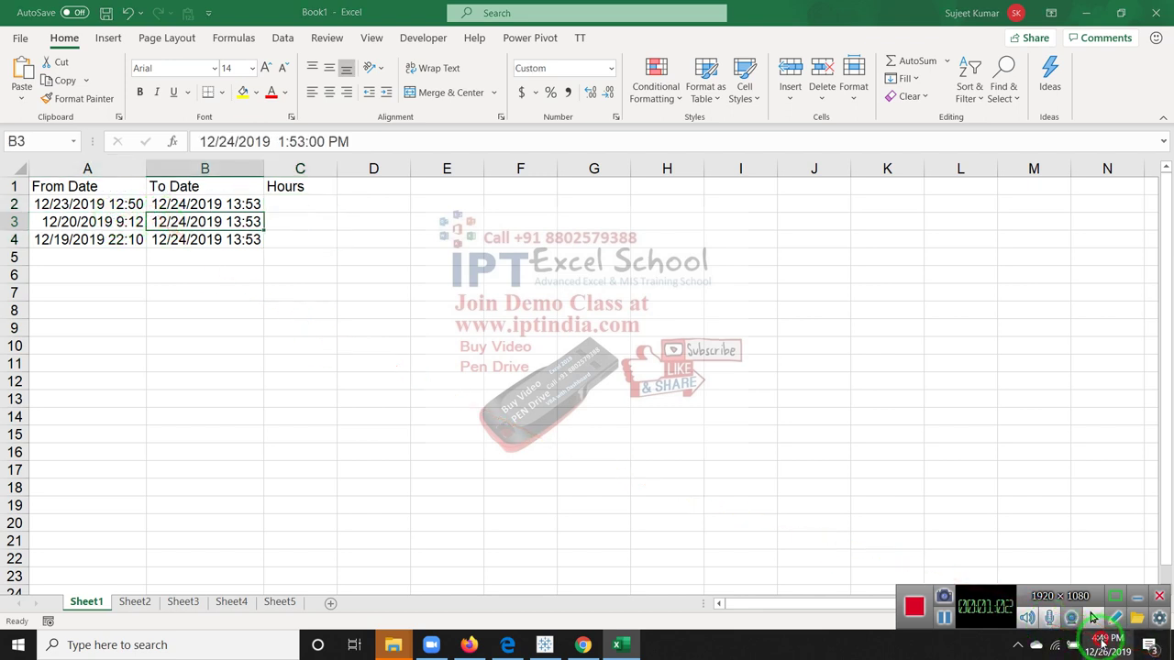
left_click(1107, 645)
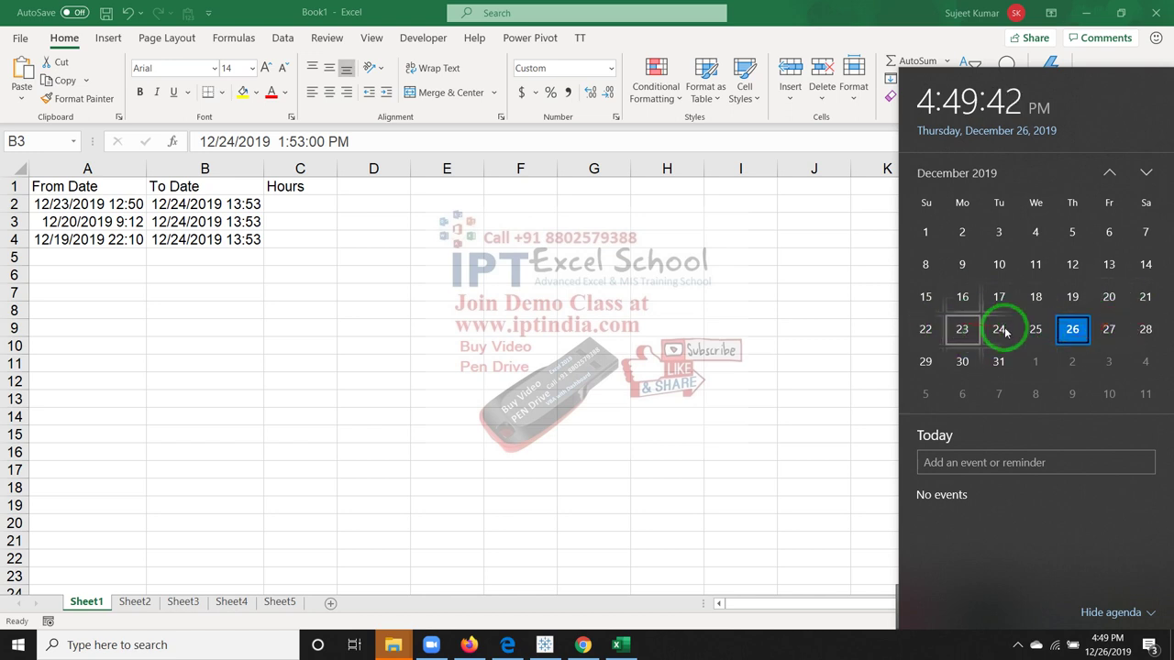
left_click(429, 256)
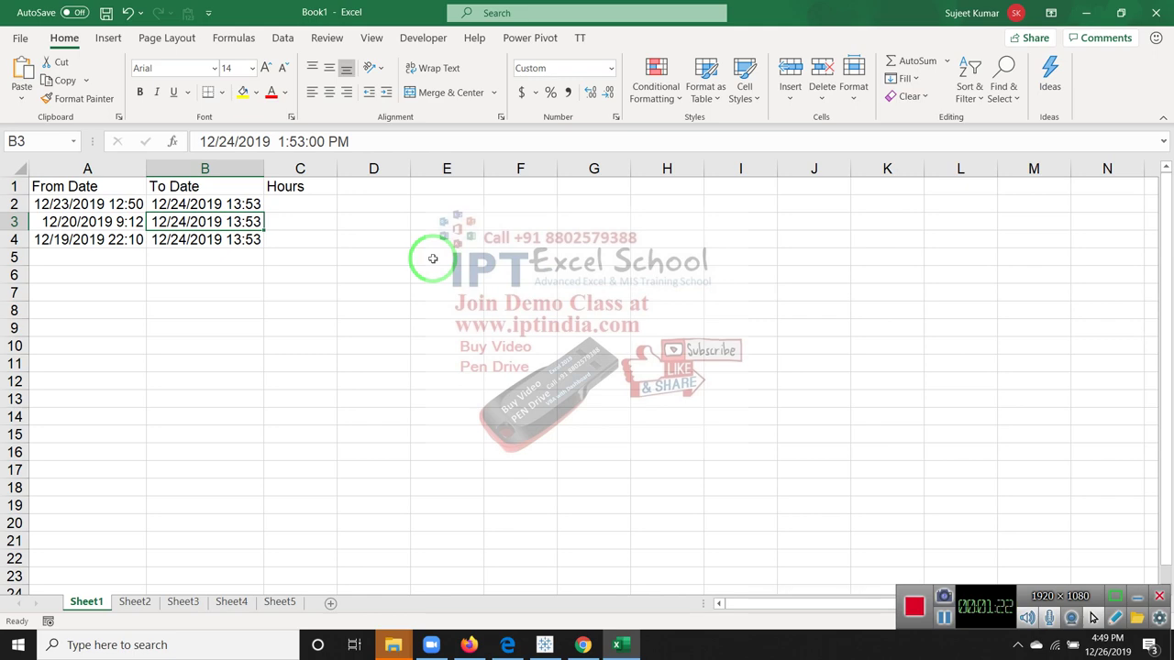
key("super+d")
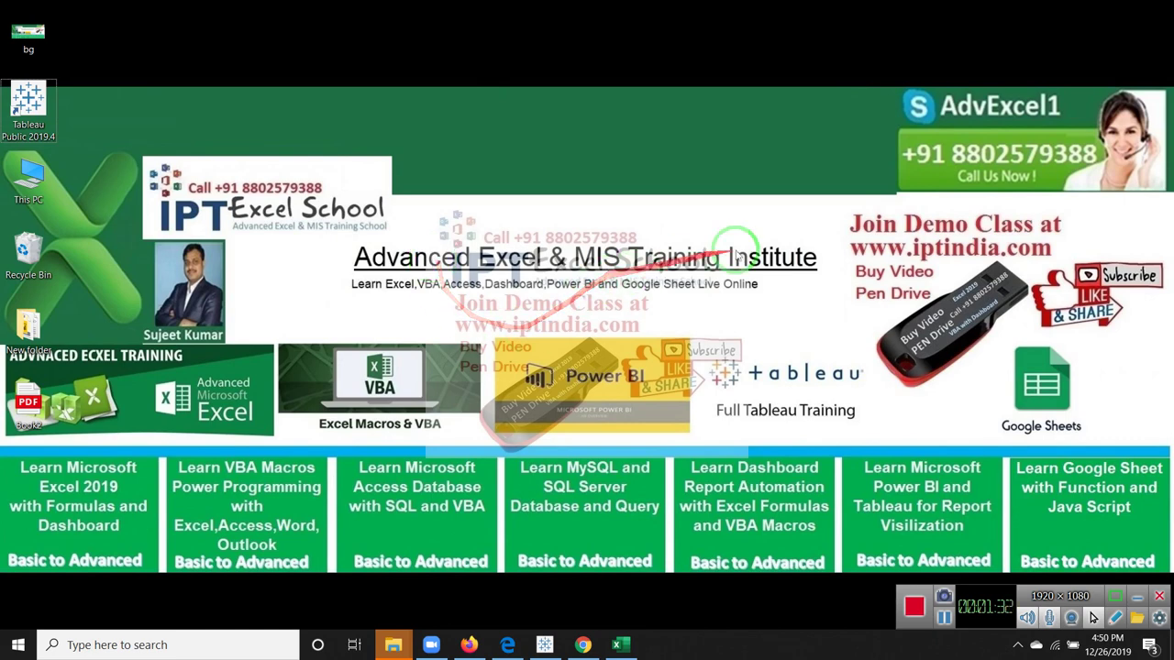
left_click_drag(877, 167, 1092, 182)
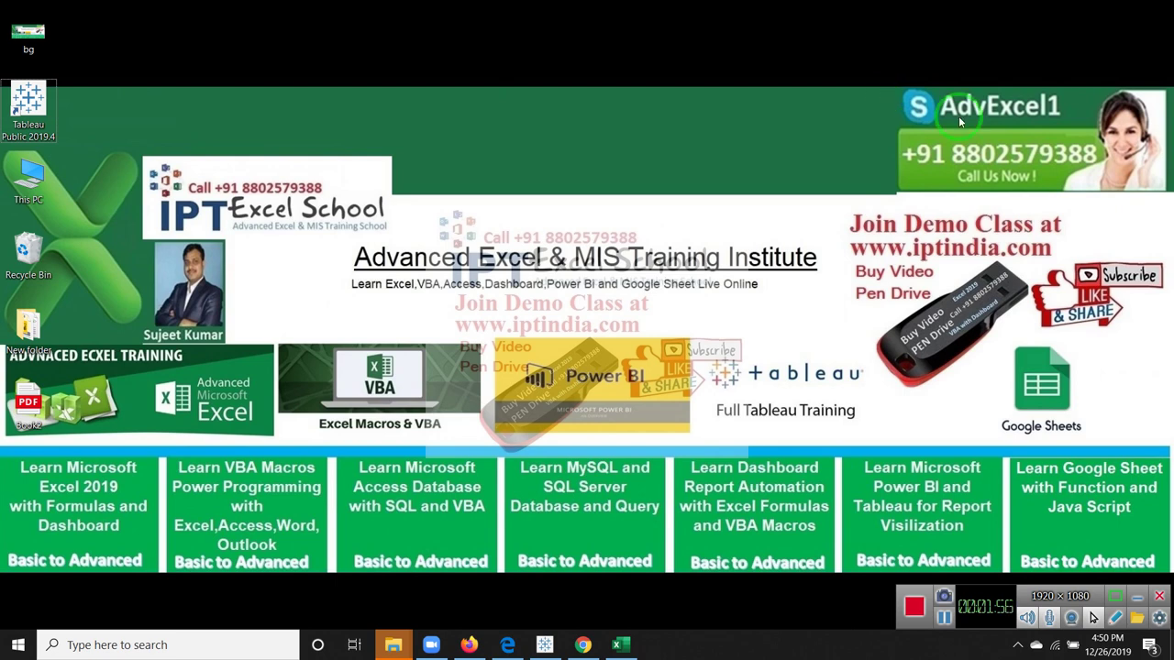
mouse_move(850, 235)
left_mouse_down()
mouse_move(895, 252)
mouse_move(1055, 268)
left_mouse_up()
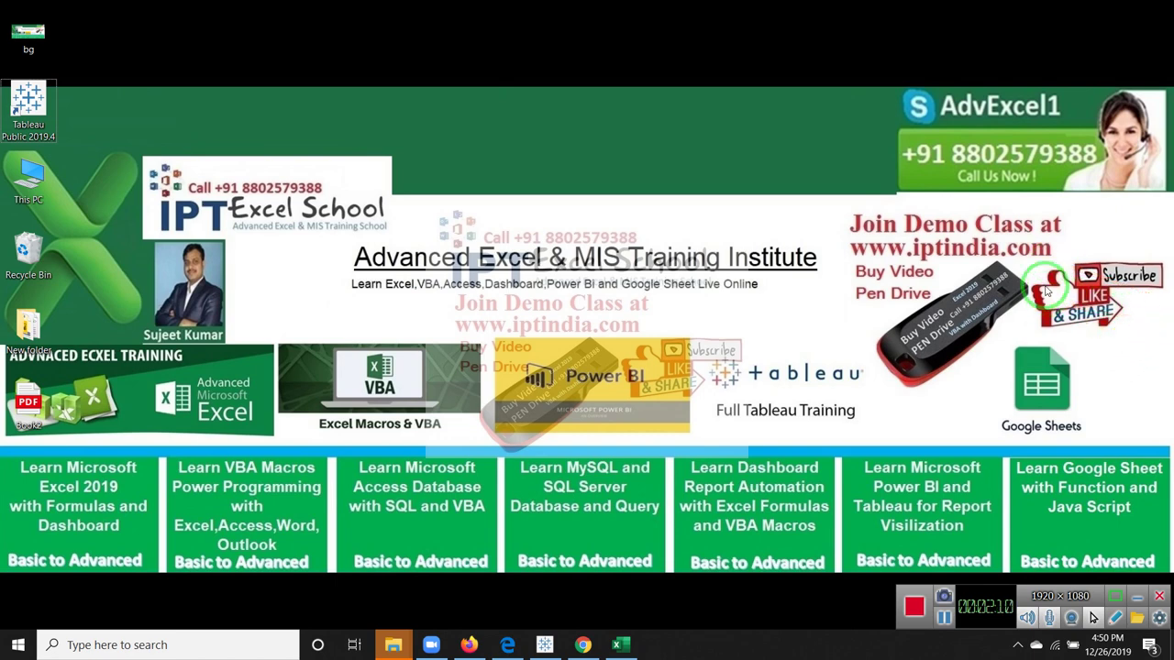
left_click_drag(940, 195, 842, 396)
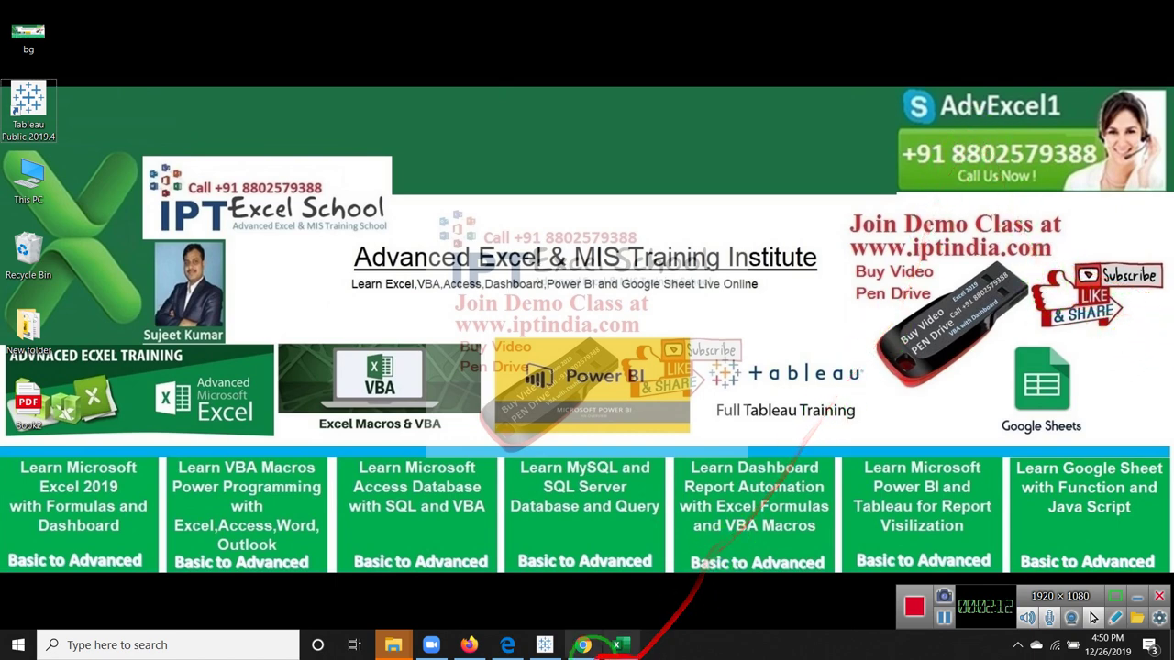
- Enter =B2-A2 in C2 to subtract the From Date from the To Date
left_click(618, 648)
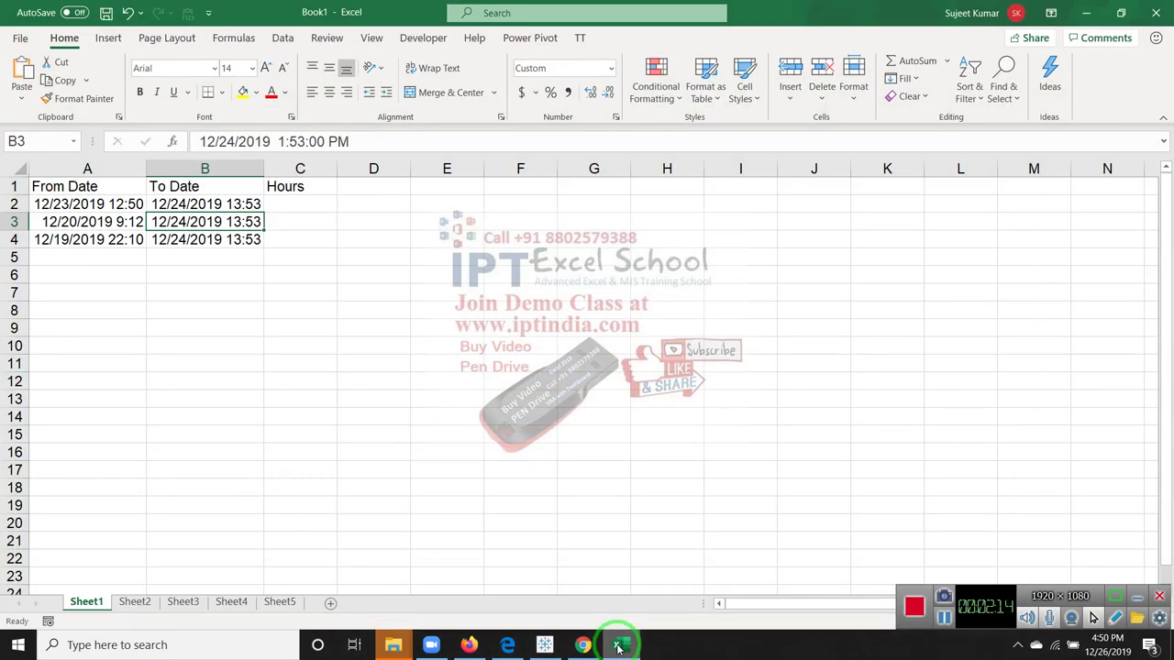
left_click(304, 202)
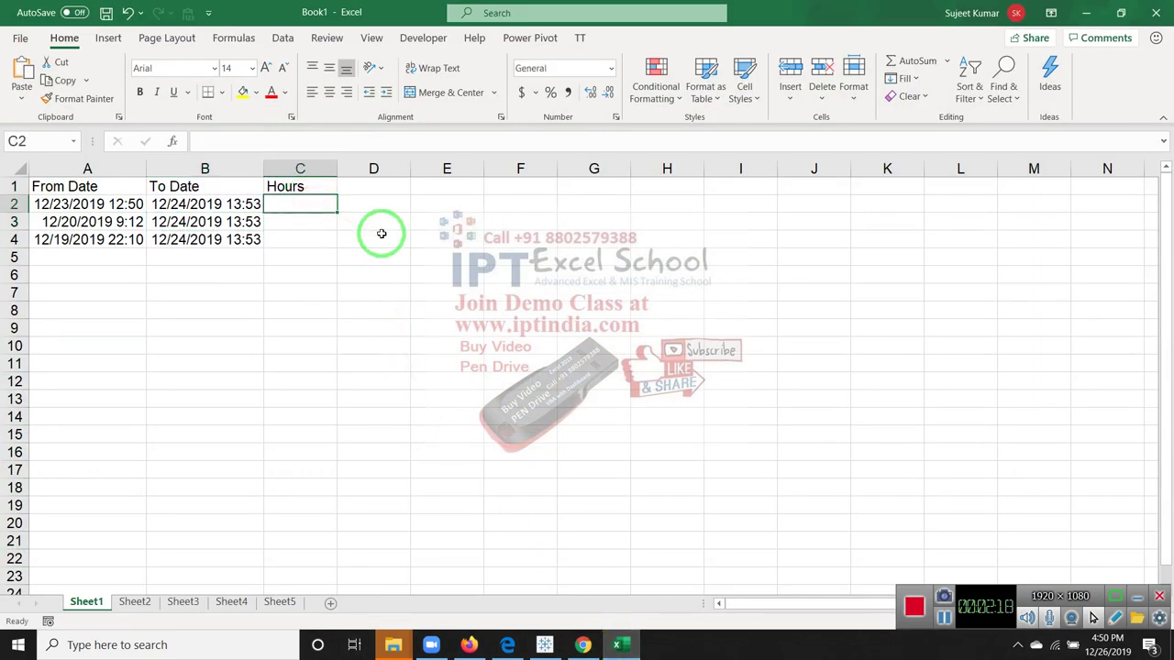
type("=")
key("Left")
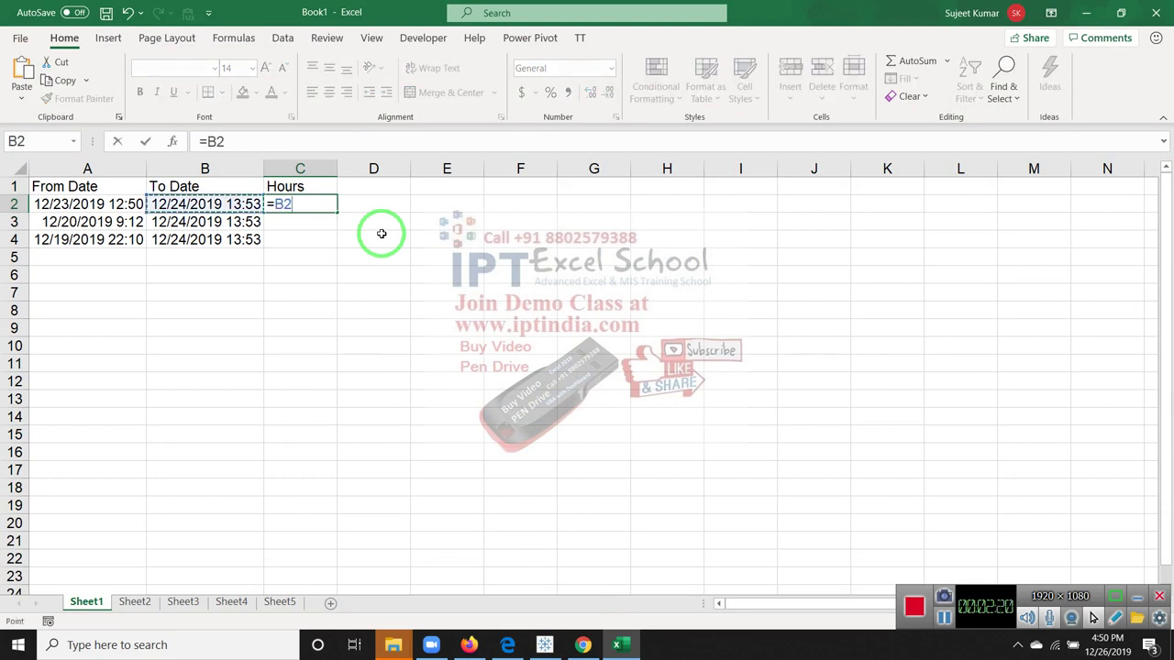
type("-")
key("Left")
key("Left")
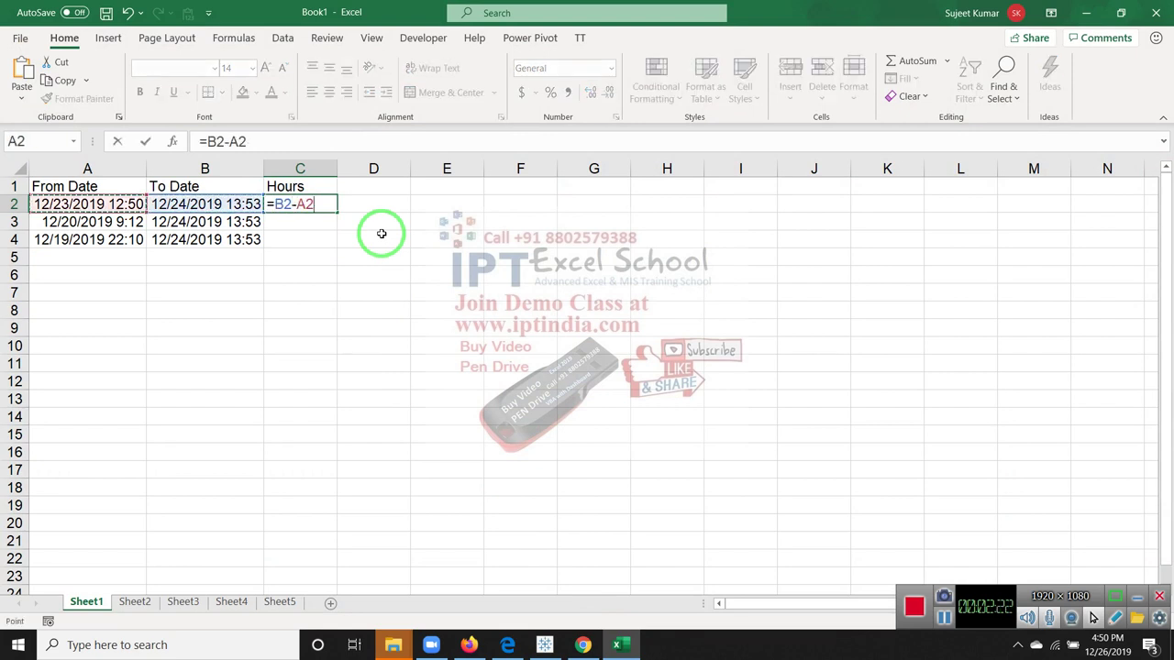
key("ctrl+Return")
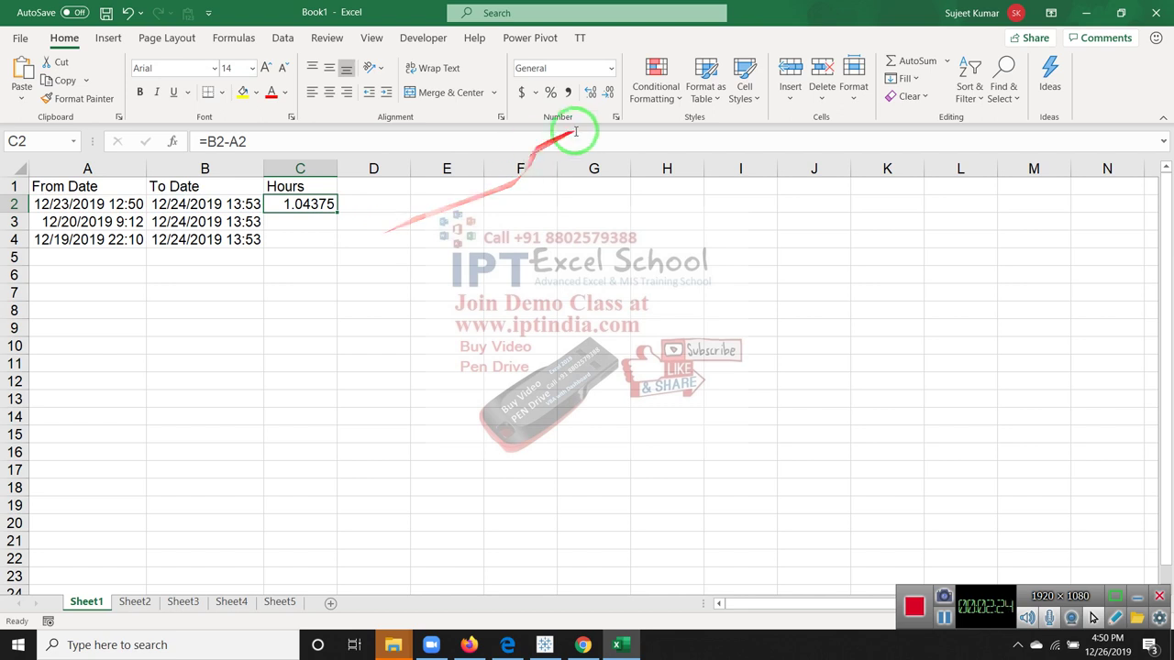
- Format C2 with the 37:30:55 elapsed-hours Time format so it shows 25:03:00
left_click(615, 117)
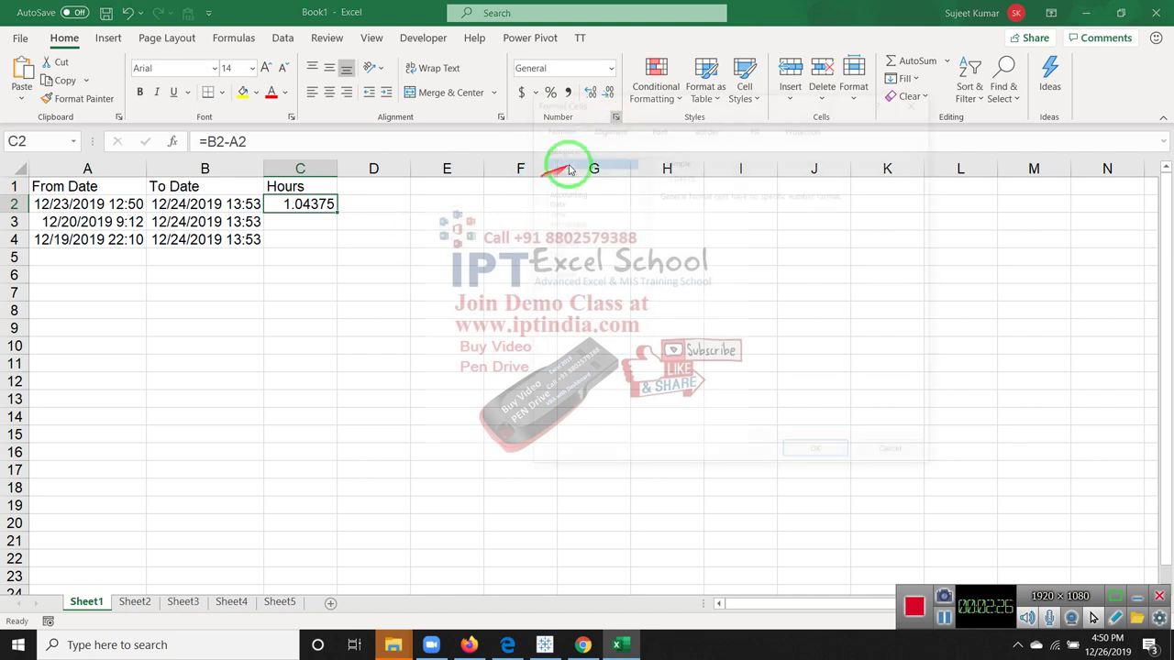
left_click(555, 212)
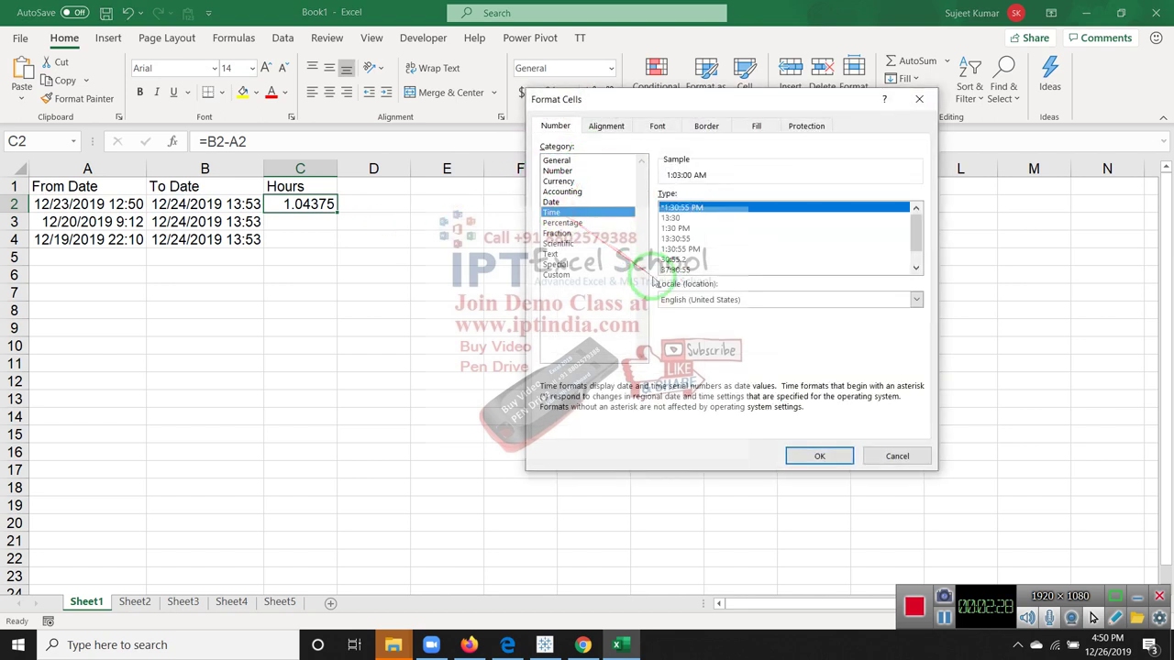
left_click(674, 270)
left_click(816, 456)
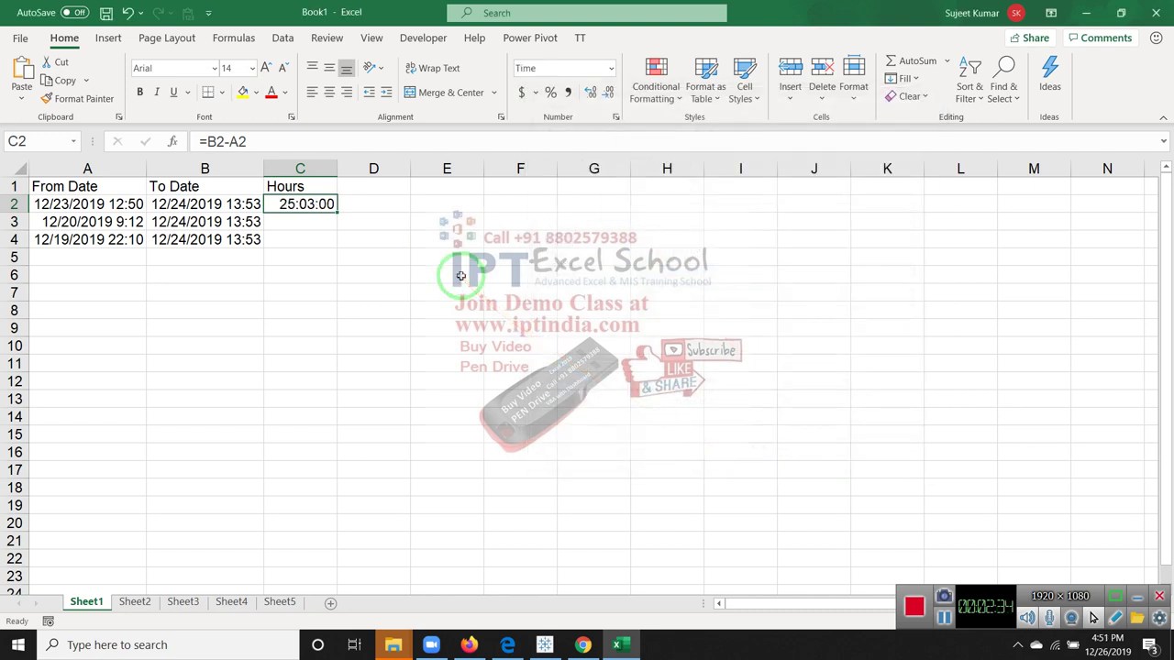
key("Down")
- Enter =NETWORKDAYS(A3,B3,G1:G17) in C3, returning 3 working days
type("=")
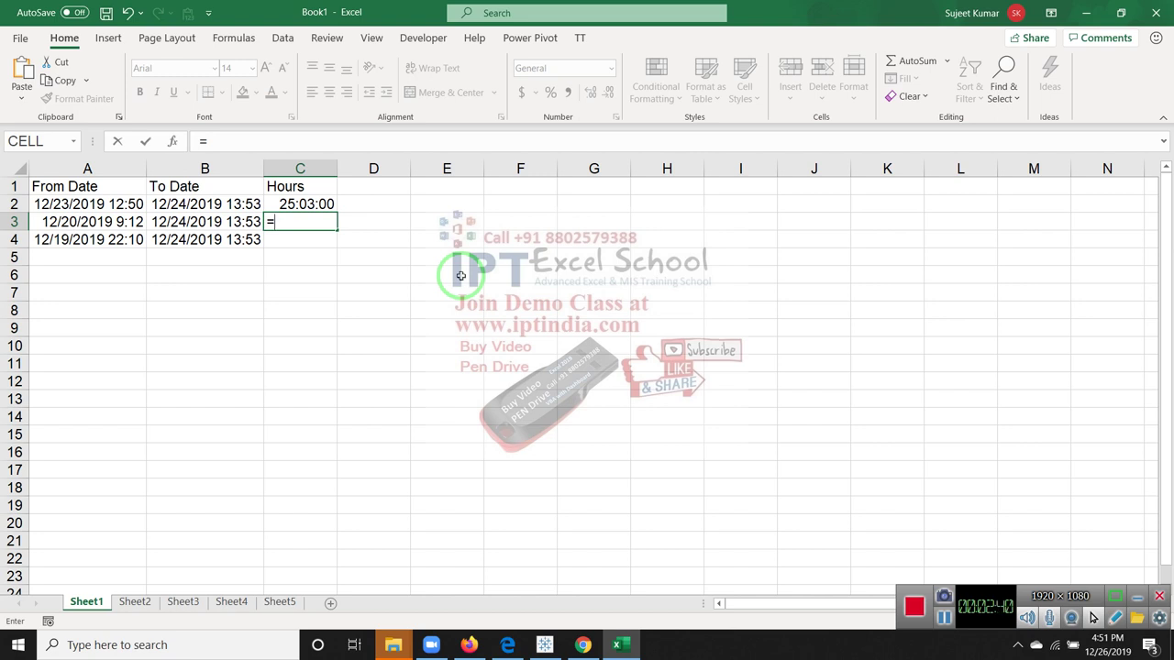
type("ne")
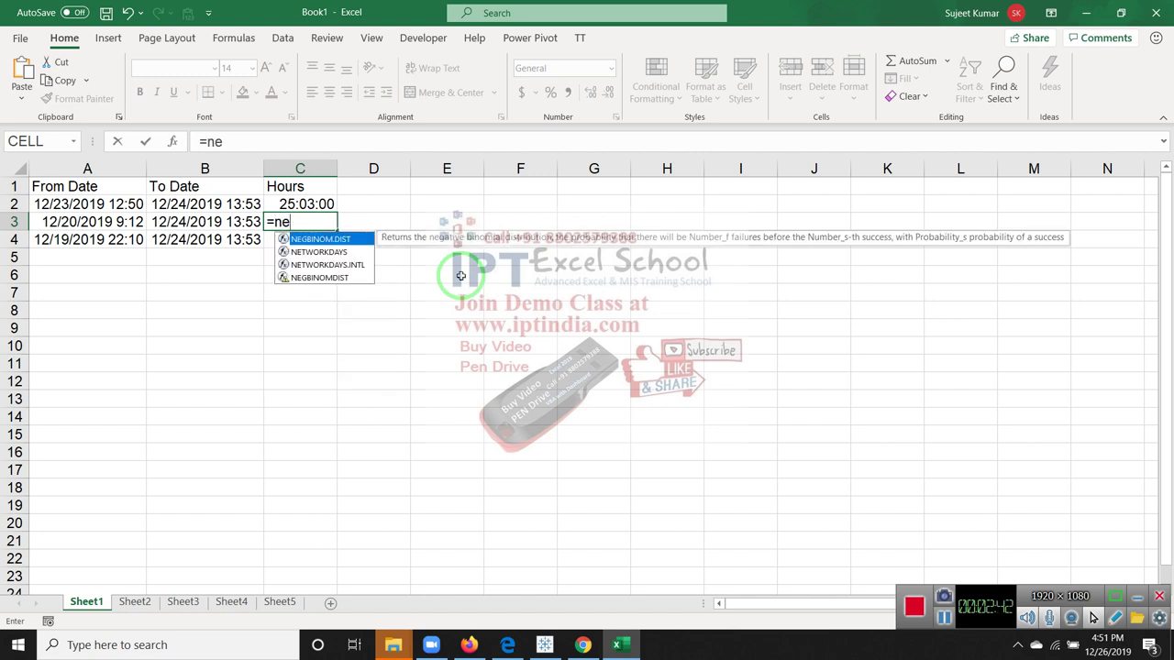
type("t")
key("Tab")
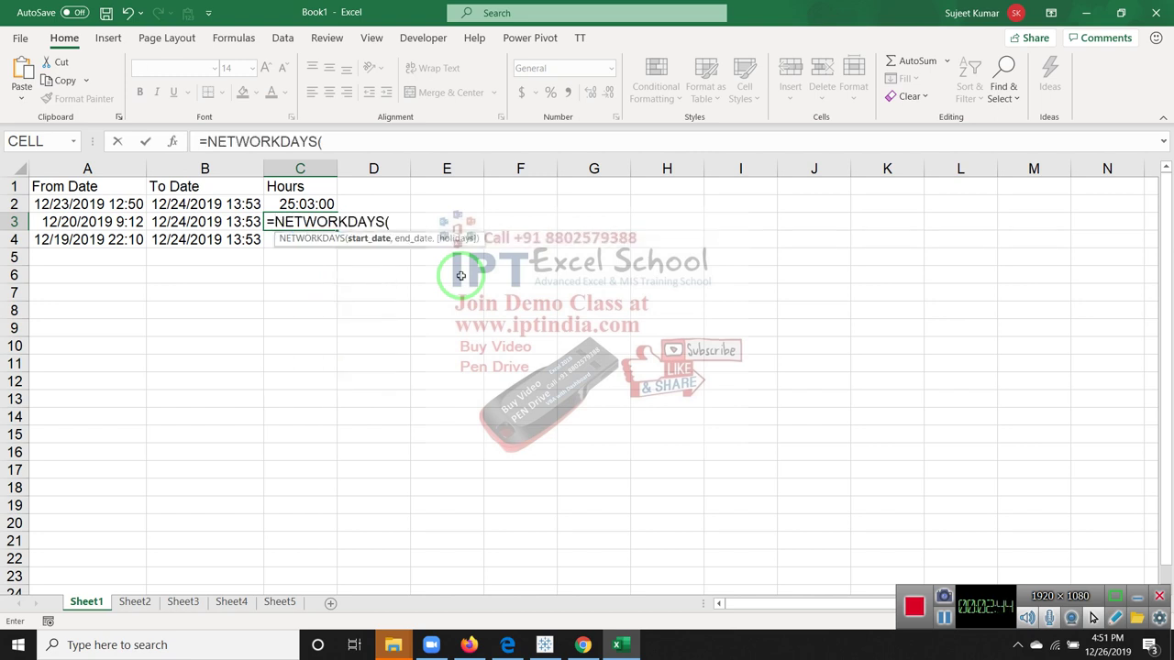
key("Left")
key("Left")
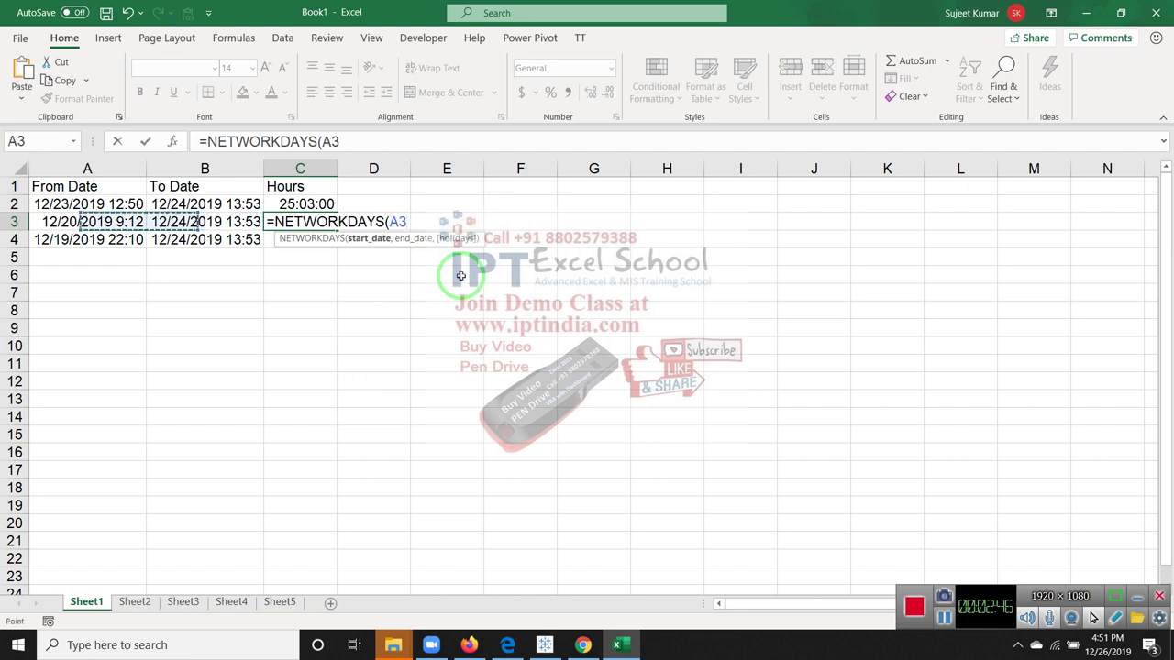
type(",")
key("Left")
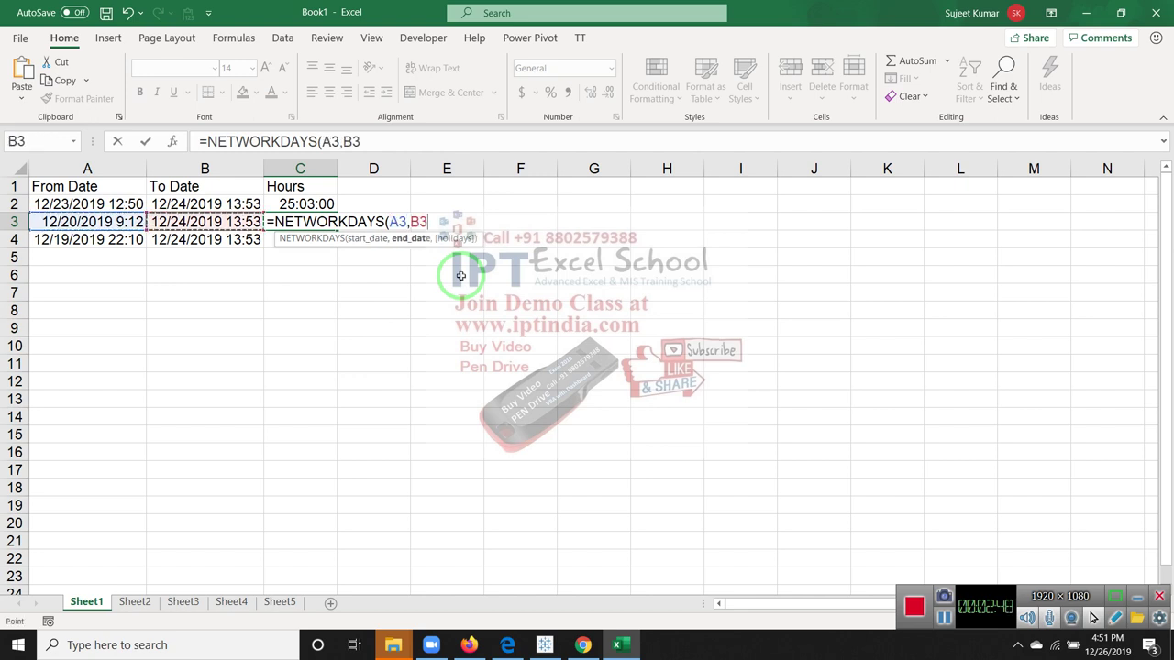
type(",")
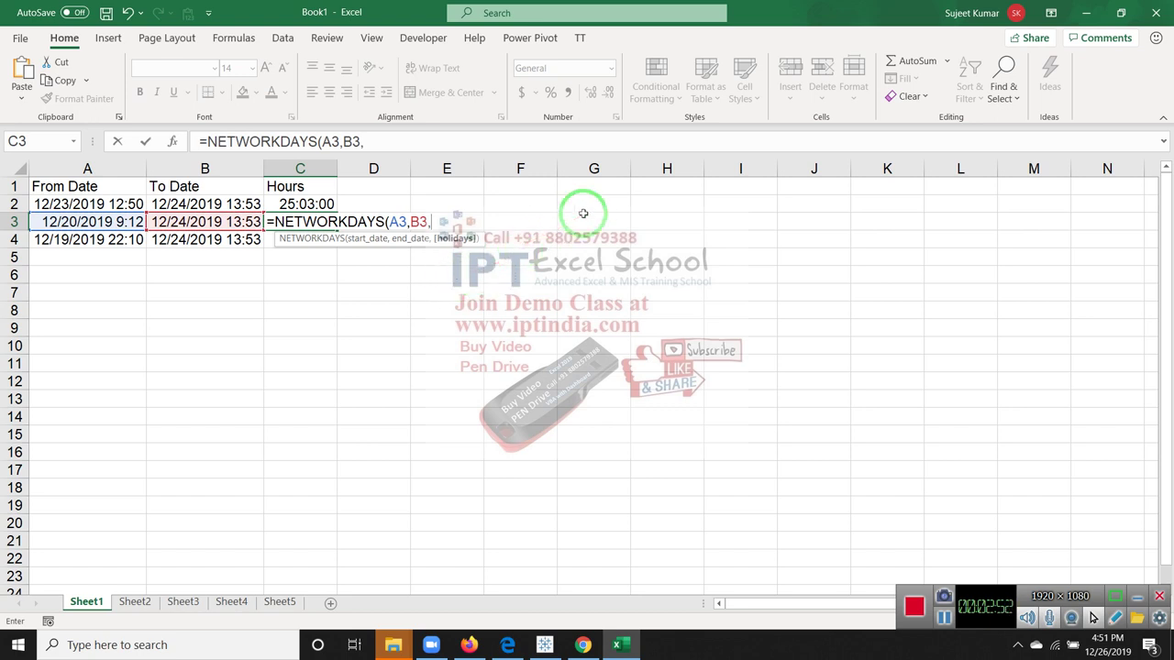
left_click(614, 171)
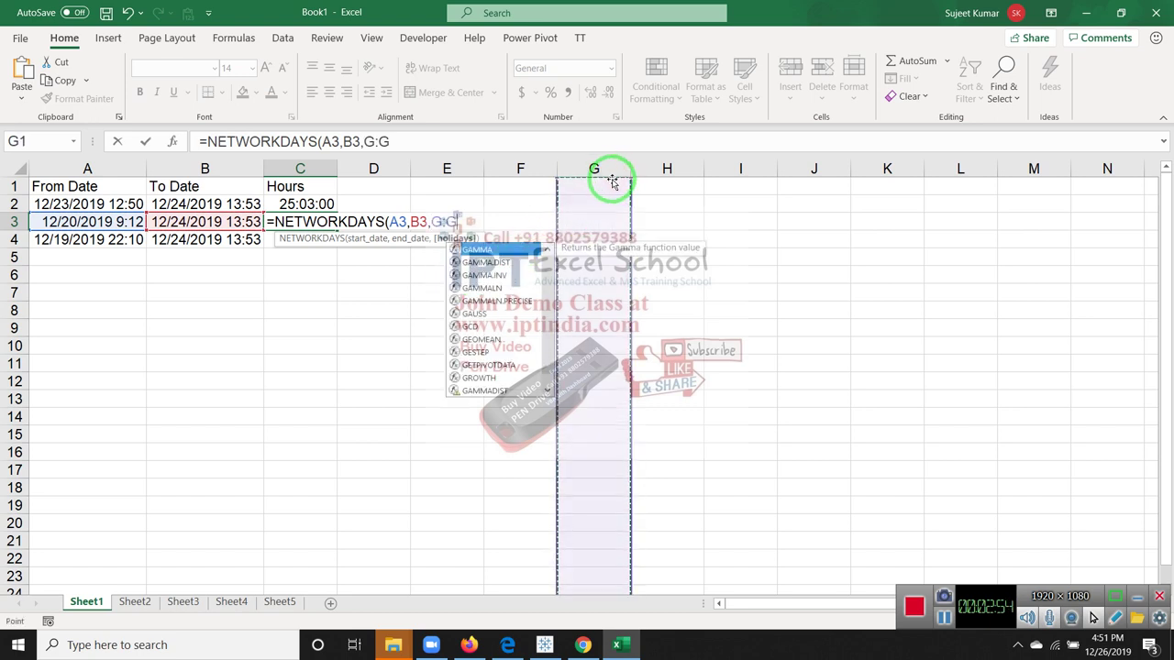
left_click_drag(610, 183, 573, 463)
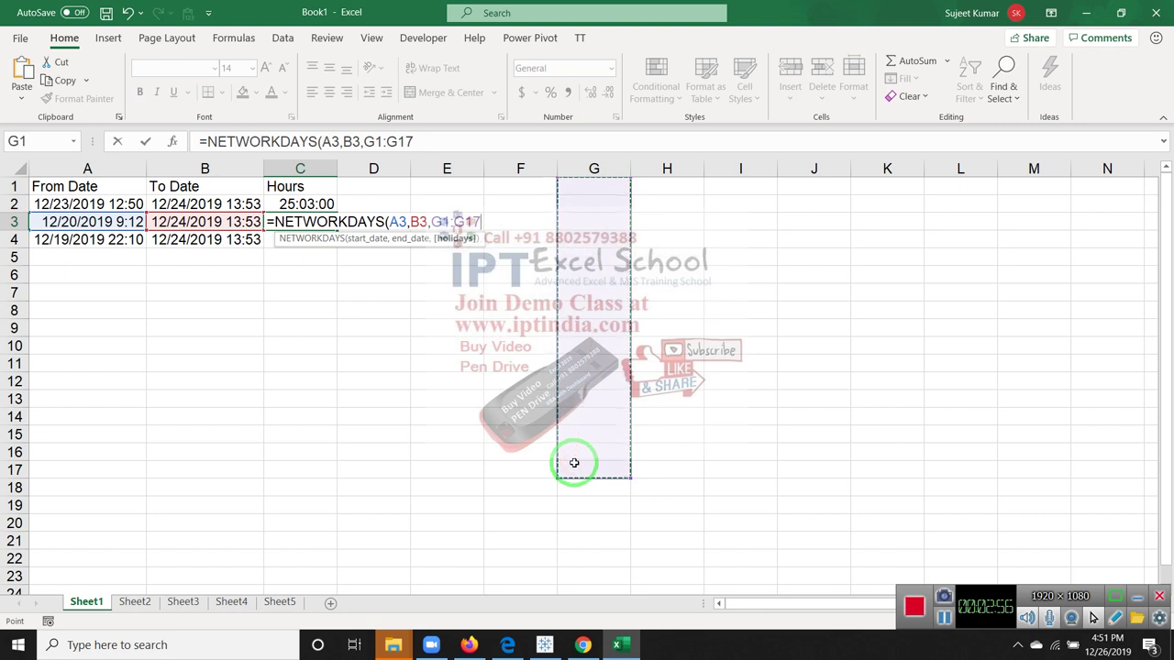
type(")")
key("Return")
key("Up")
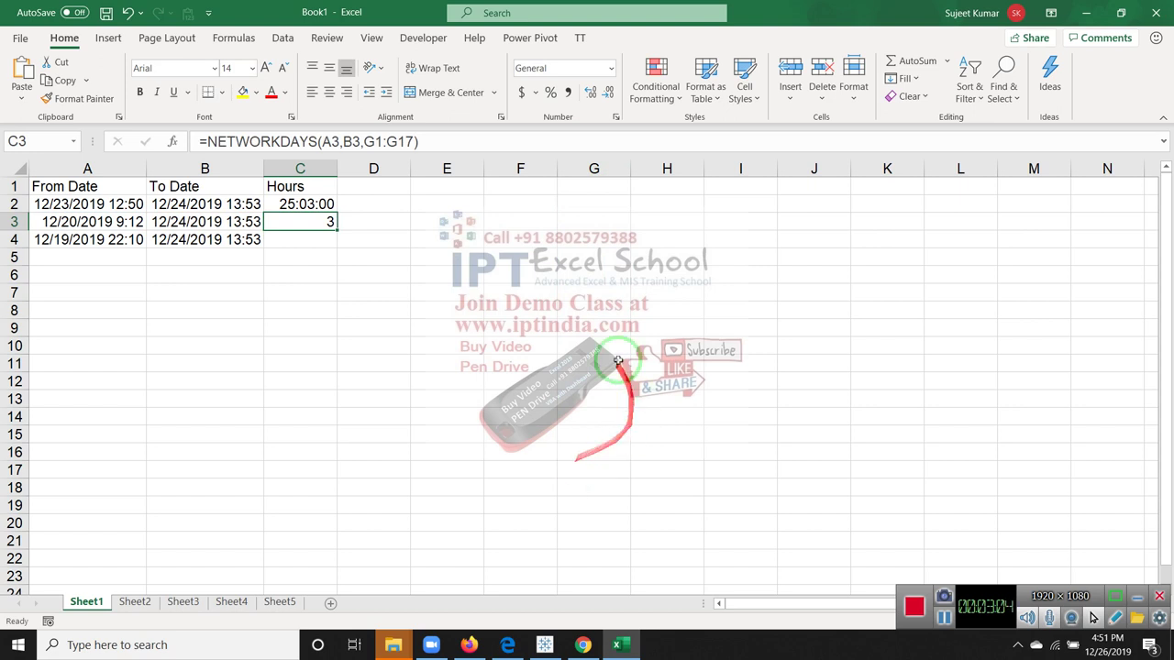
- Append +(MOD(B3,1)-MOD(A3,1)) to C3's NETWORKDAYS formula
left_click(468, 139)
type("+")
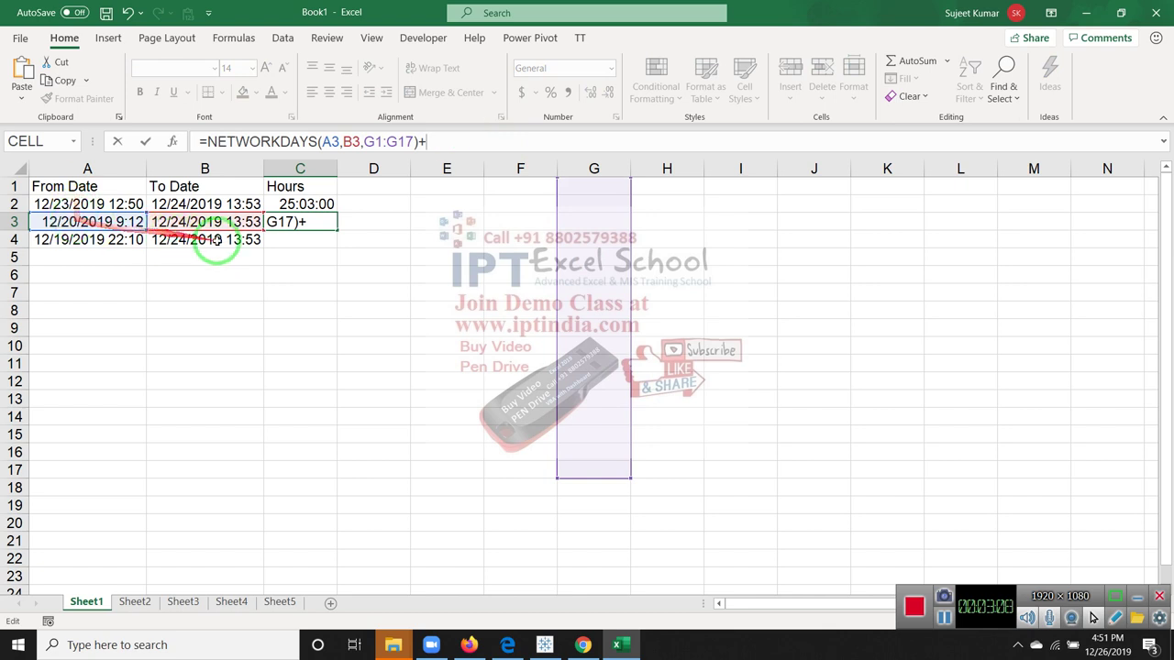
type("(")
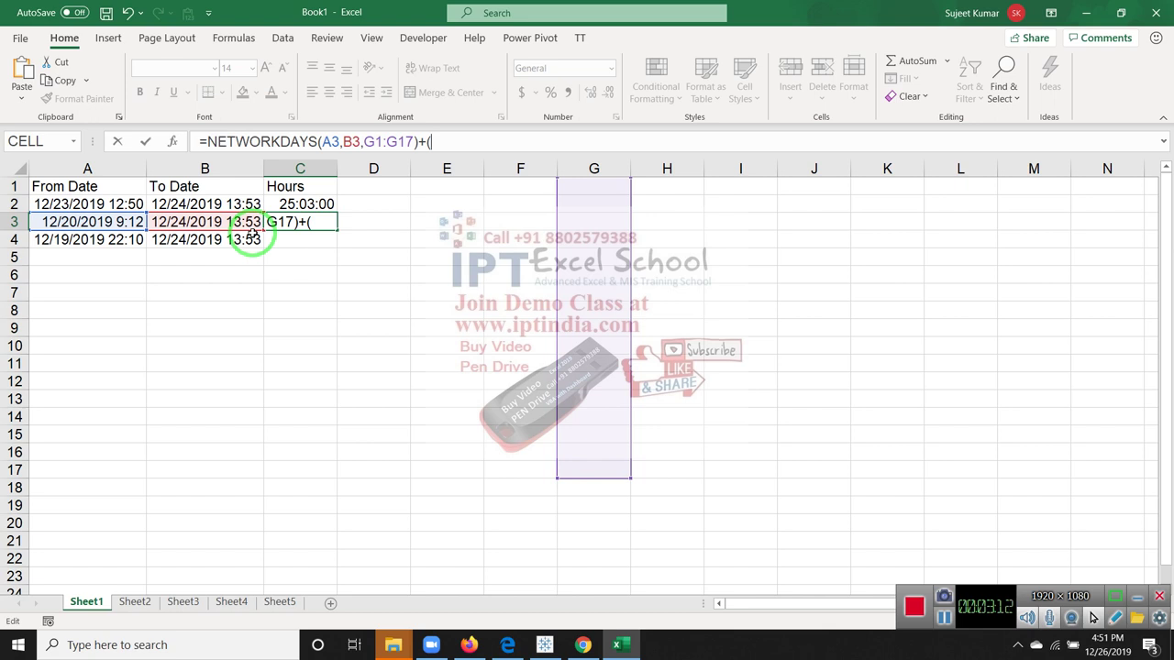
type("mod")
key("Tab")
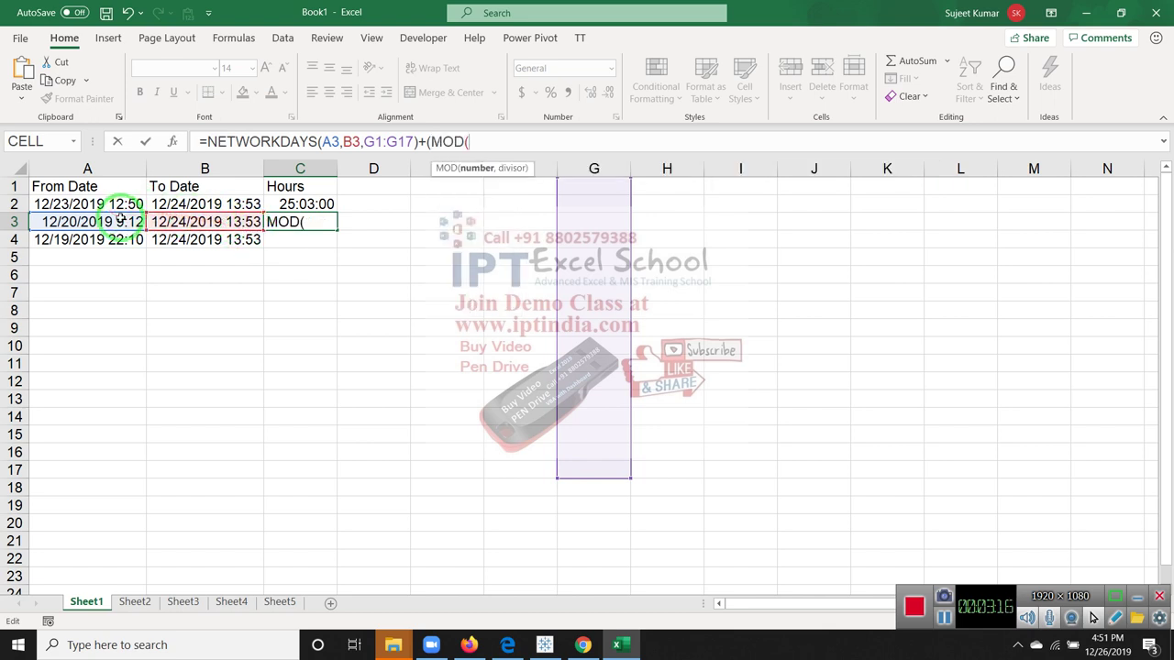
left_click(168, 222)
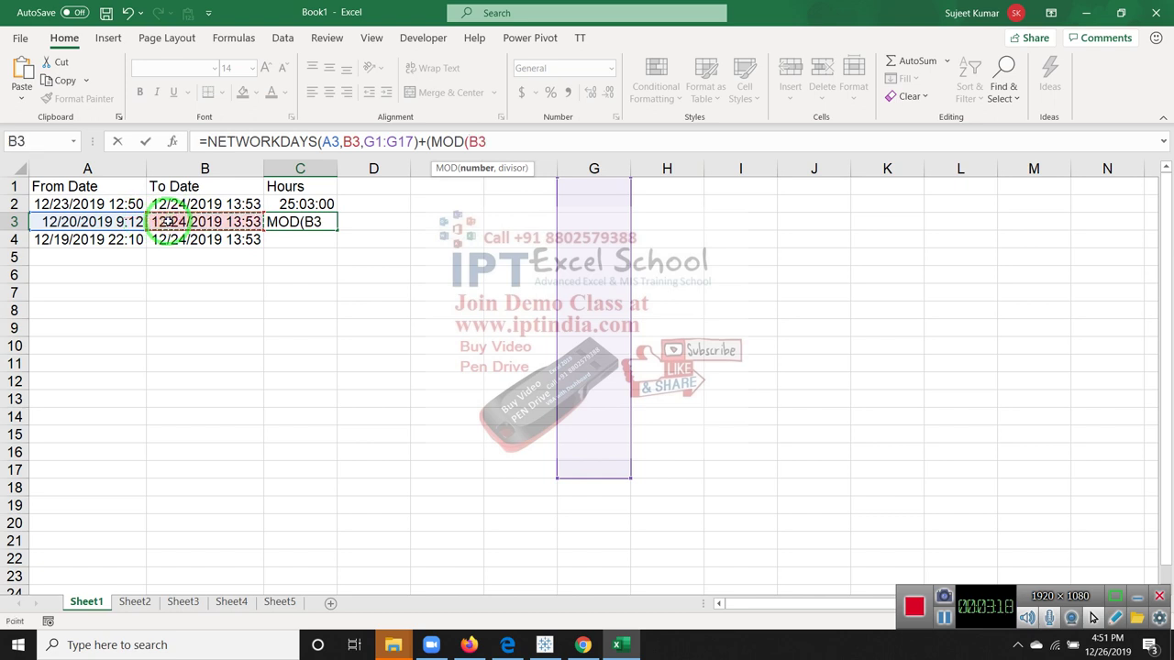
type(",1")
type(")")
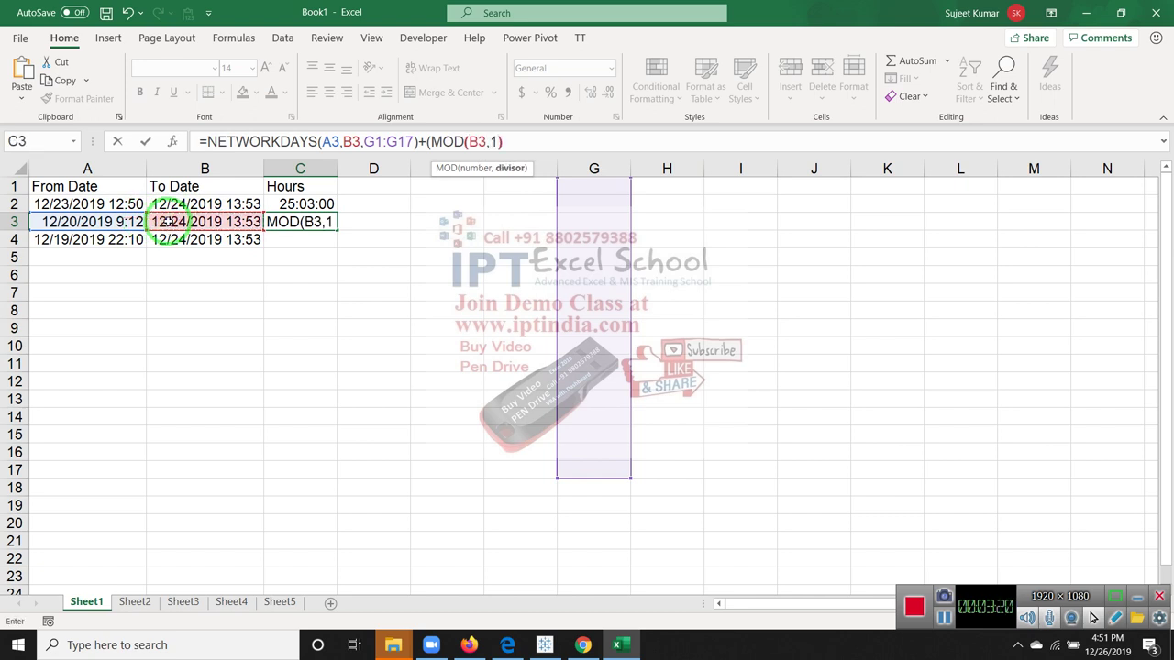
type("-")
type("m")
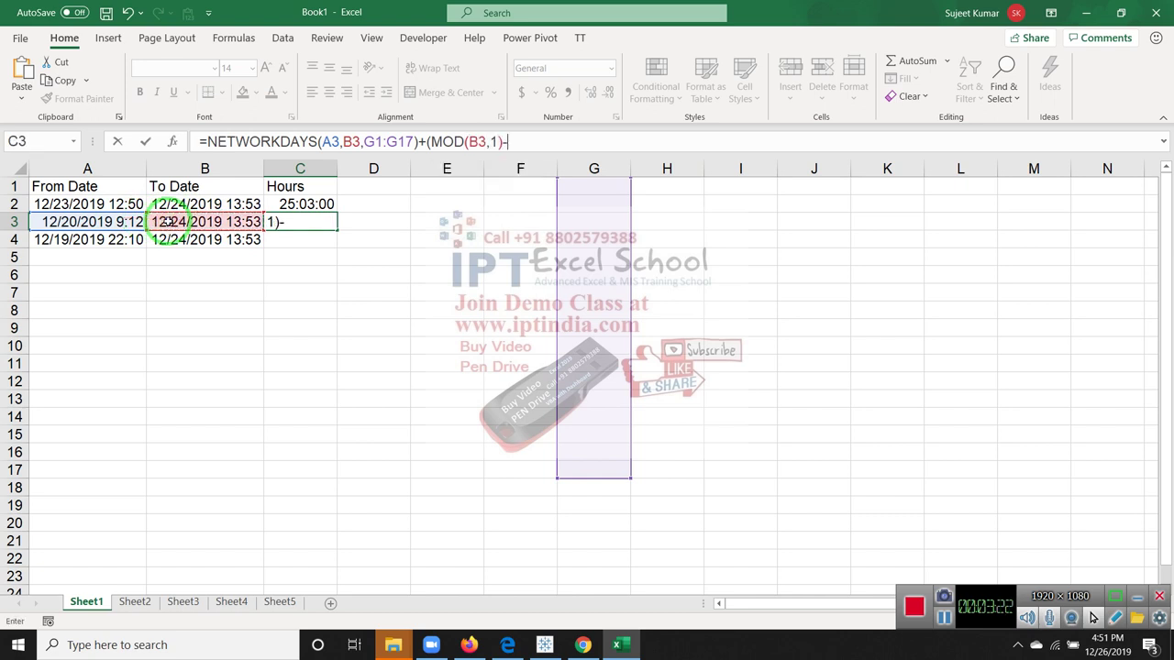
type("o")
key("Tab")
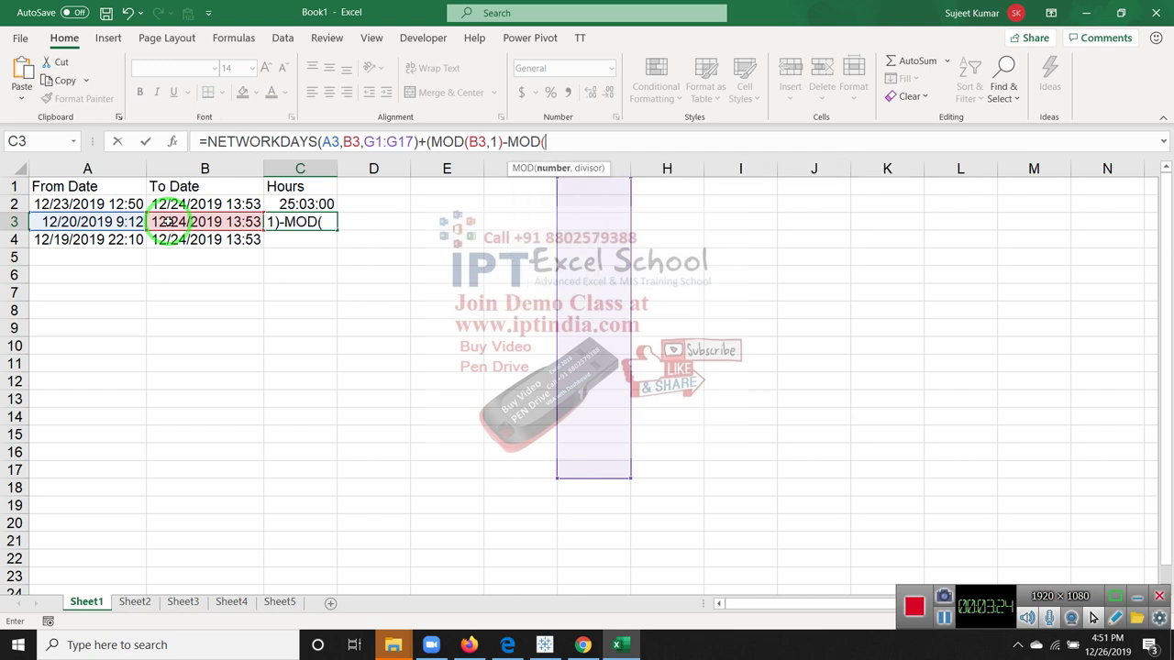
left_click(129, 222)
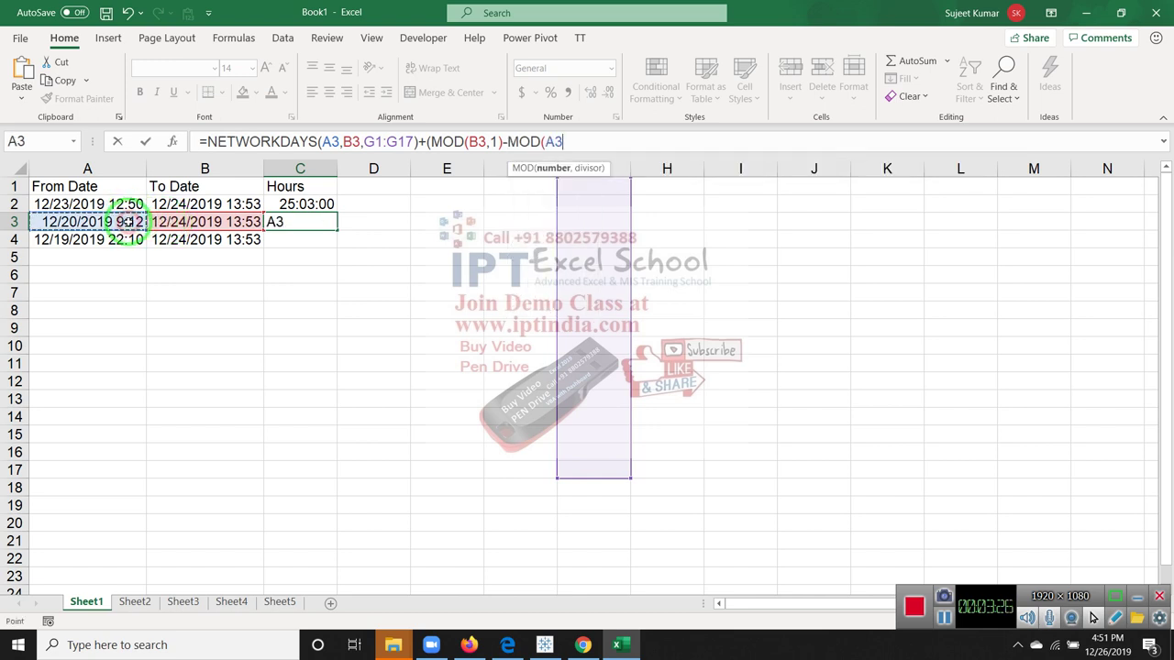
type(",1")
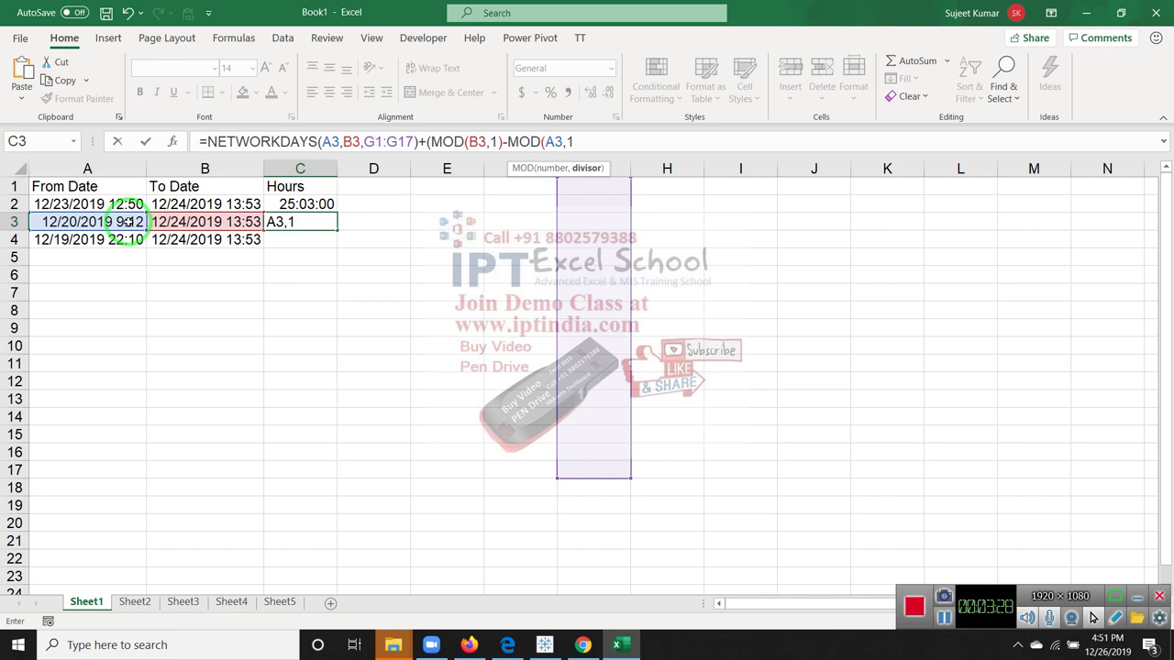
type("))")
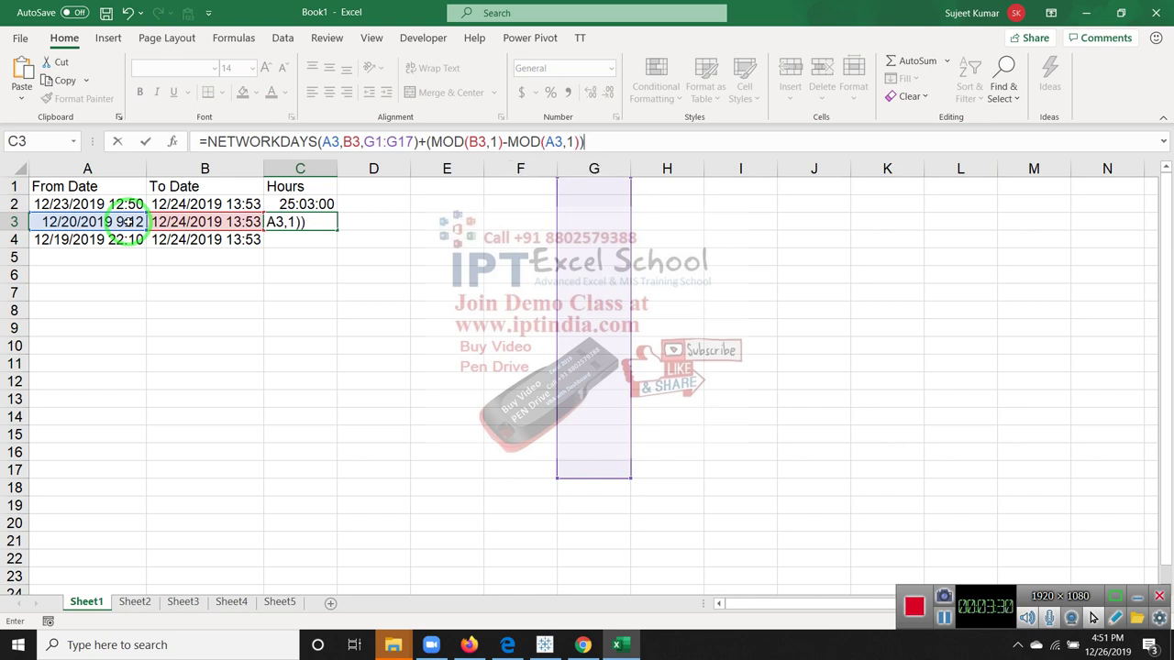
key("Return")
- Copy C2's elapsed-hours format to C3 (76:41:00) and fill its formula down to C4 (87:43:00)
key("Up")
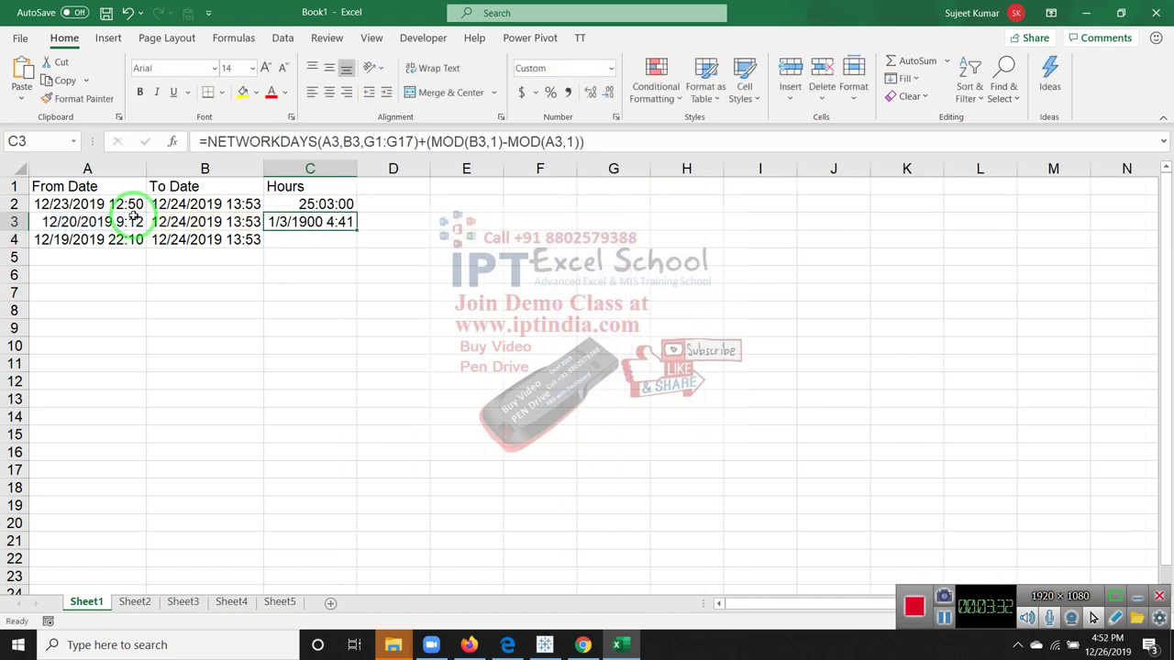
left_click(309, 204)
left_click(80, 98)
left_click(298, 222)
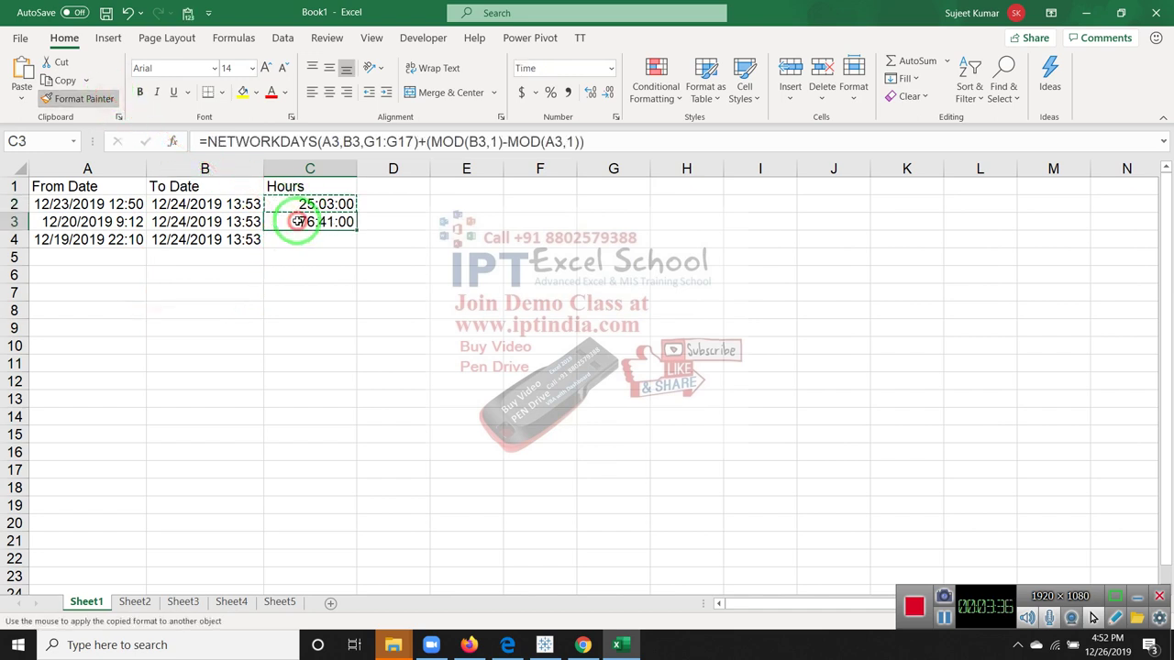
left_click_drag(355, 232, 351, 246)
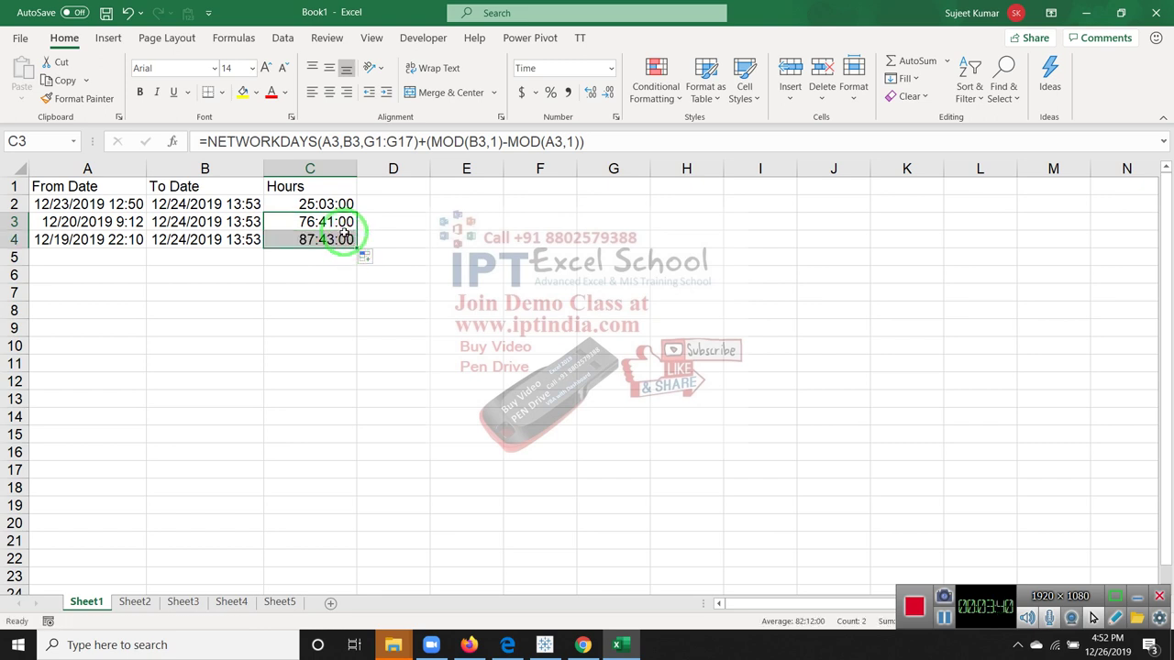
left_click(340, 222)
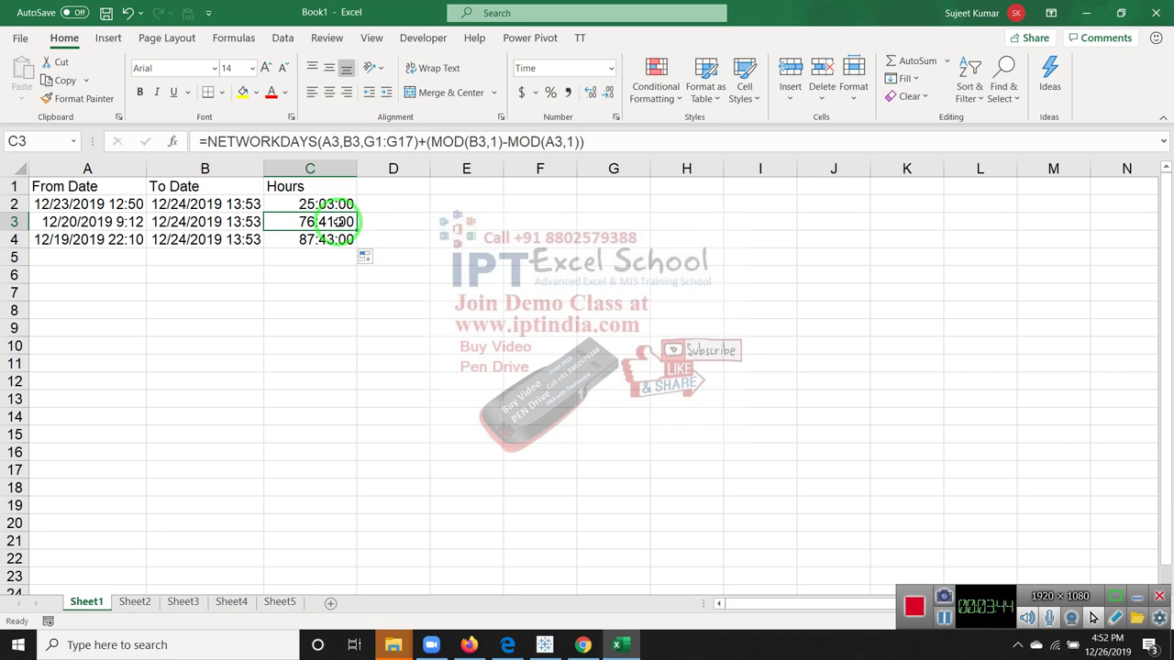
left_click(137, 222)
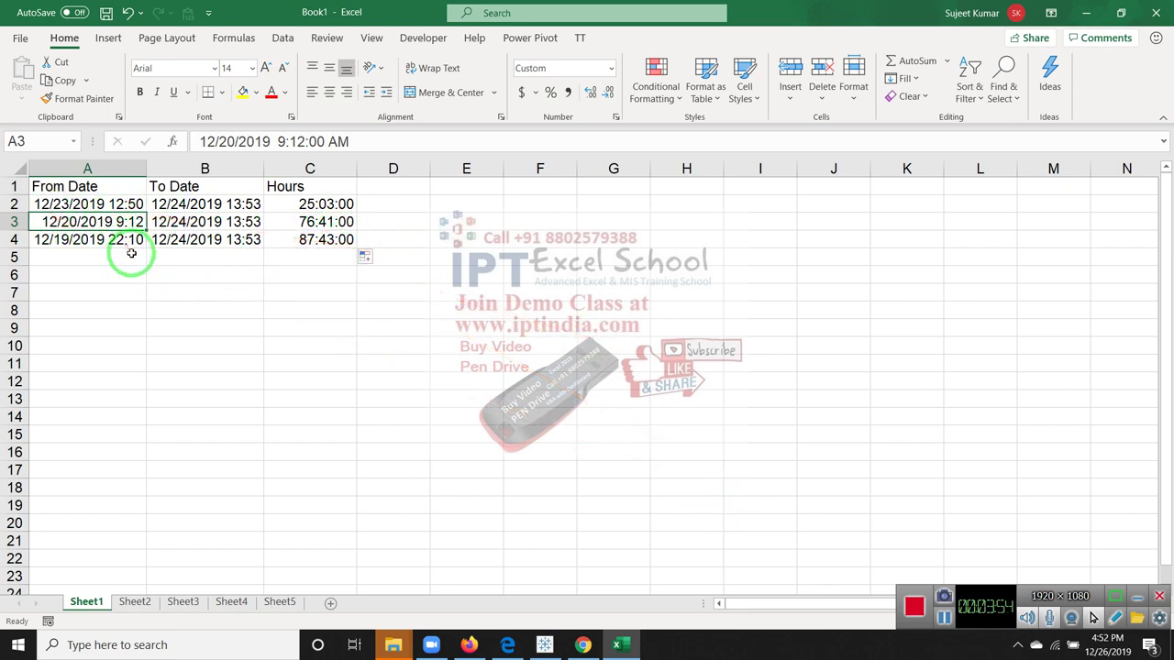
- Enter 20 in B7 and show it as a General number
left_click(180, 292)
type("20")
key("Tab")
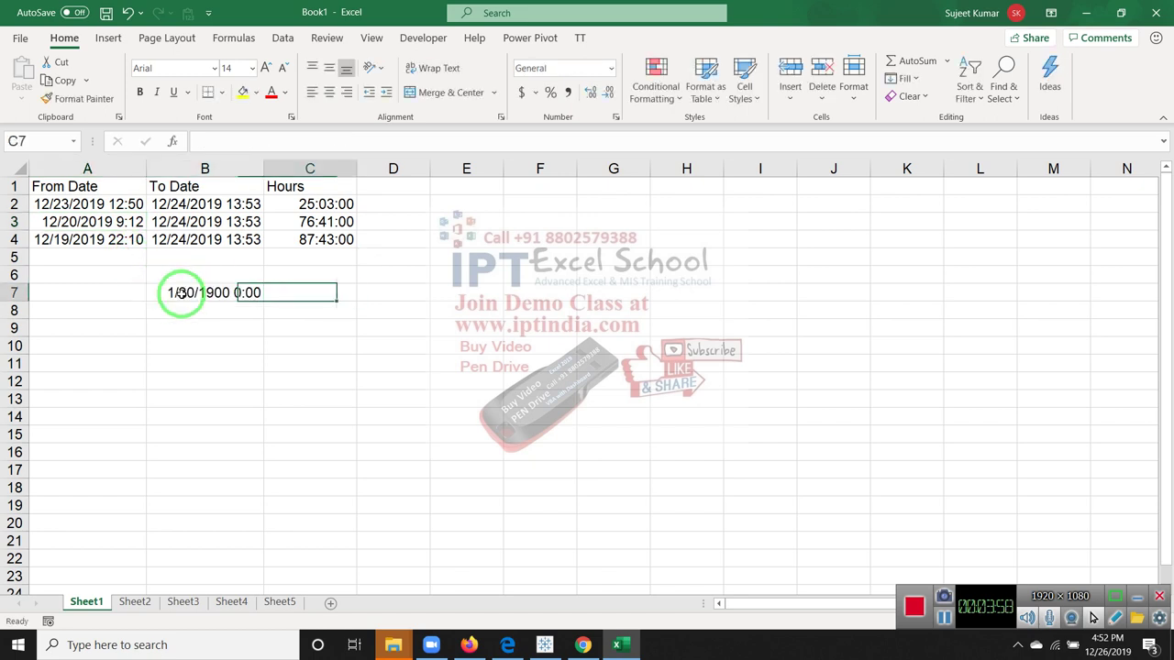
left_click(180, 293)
key("ctrl+shift+asciitilde")
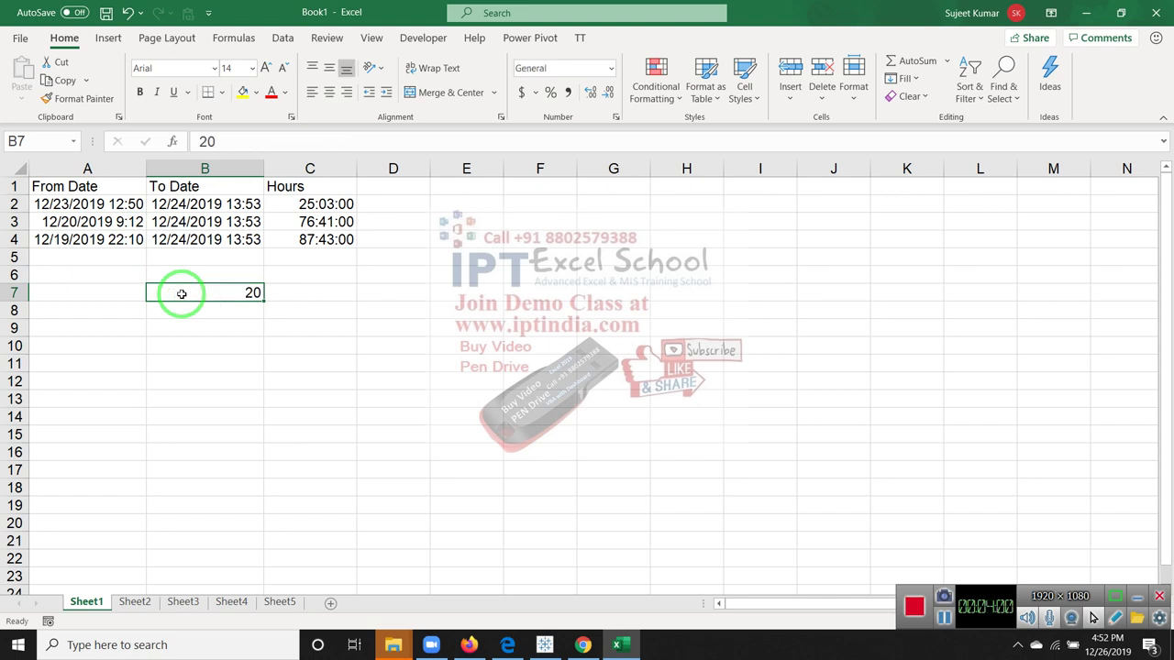
key("Tab")
- Enter 24:00 in C7 after abandoning a 24:00-9:12 attempt
type("2")
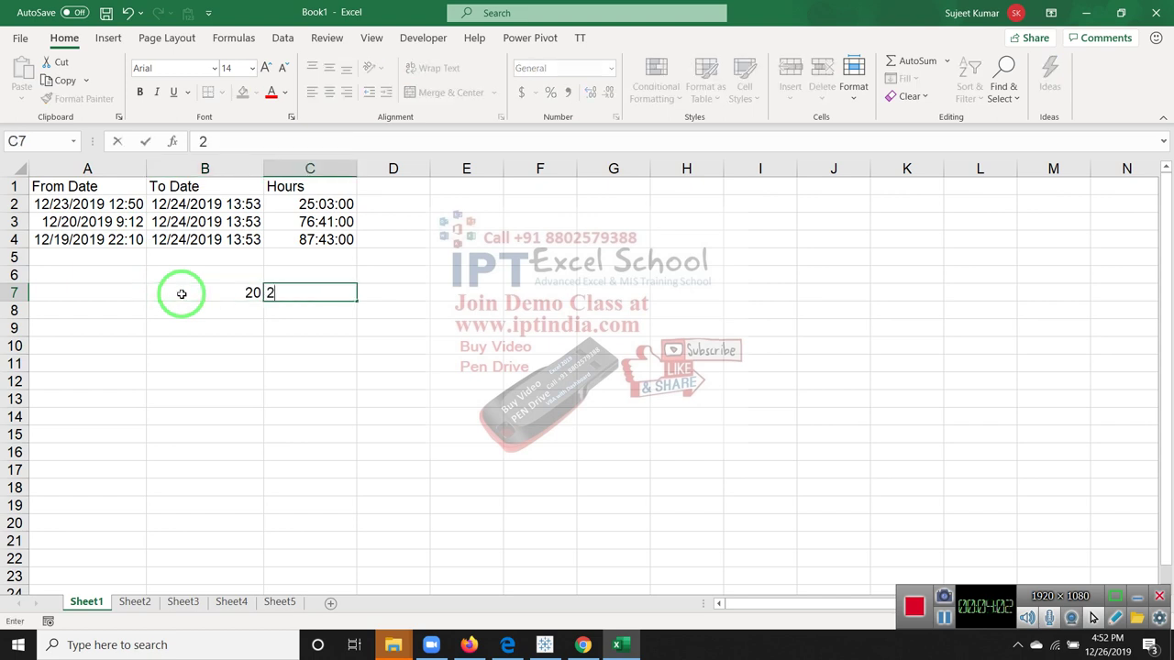
type("4-")
key("BackSpace")
type("00-")
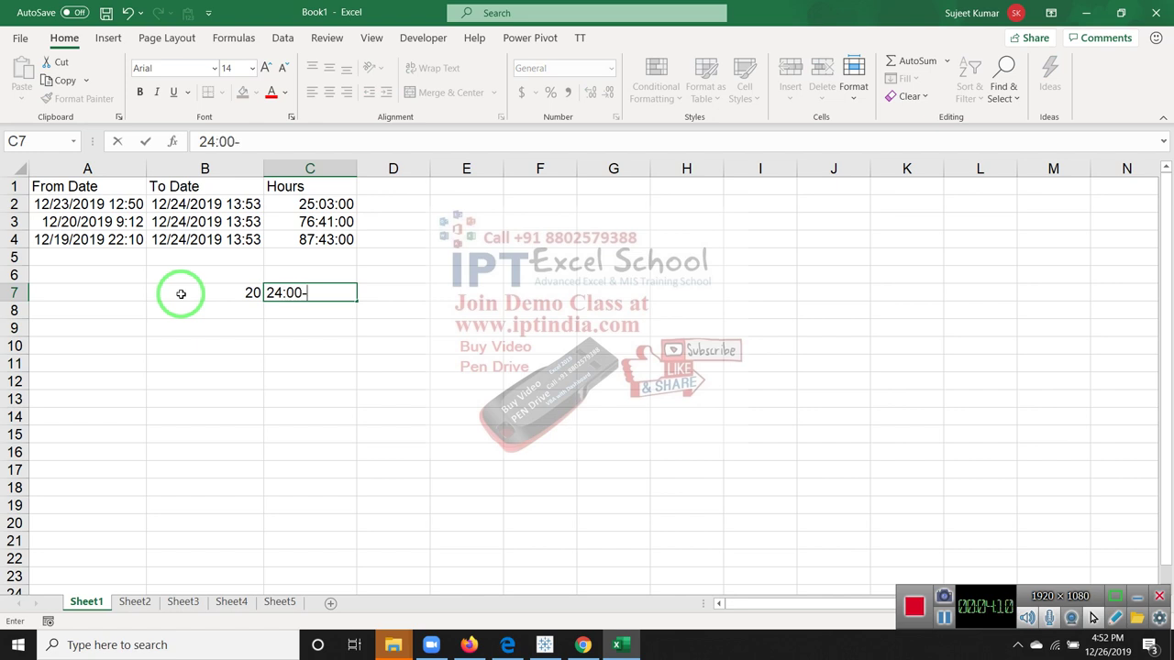
type("9:")
type("12")
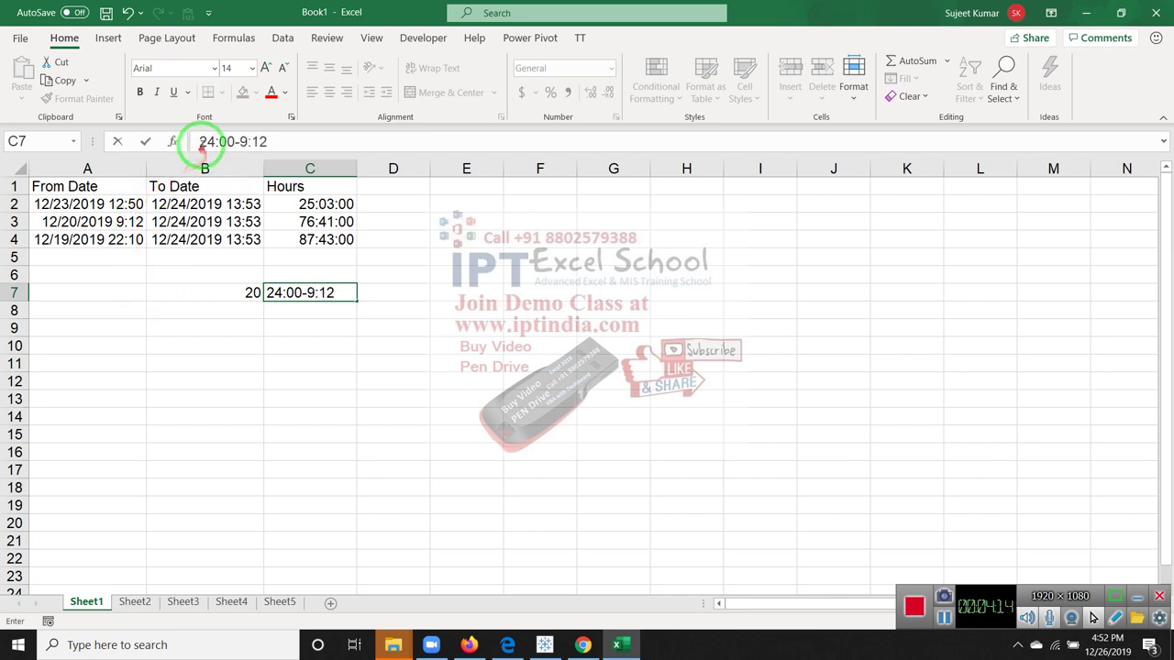
left_click(201, 142)
type("=")
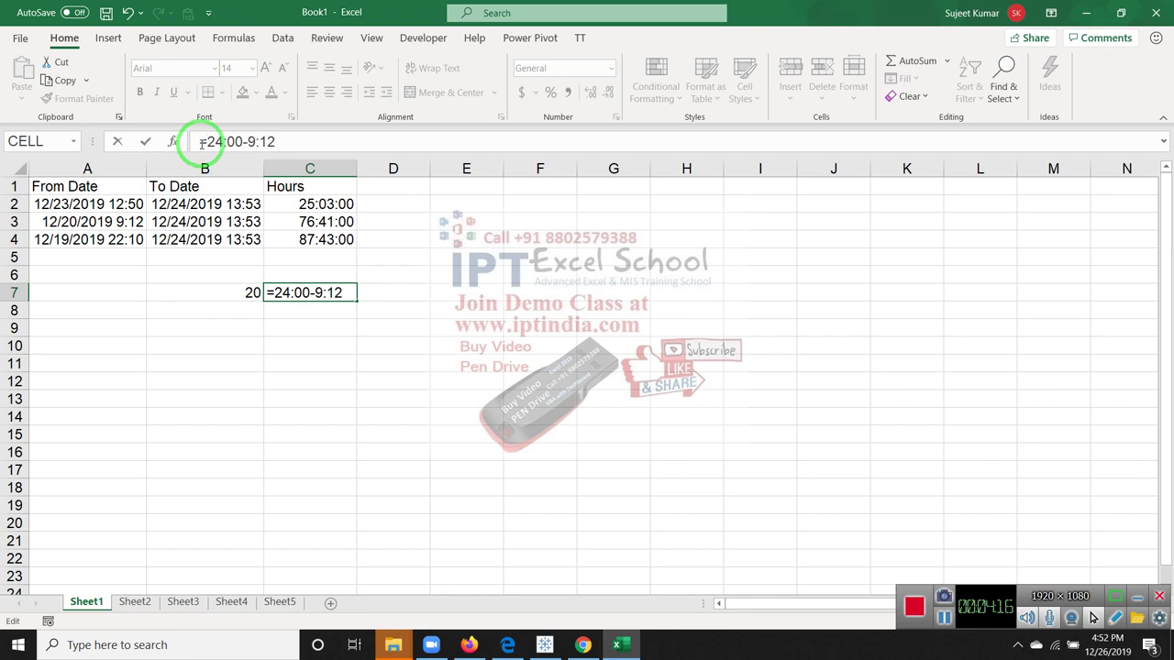
key("Return")
key("Return")
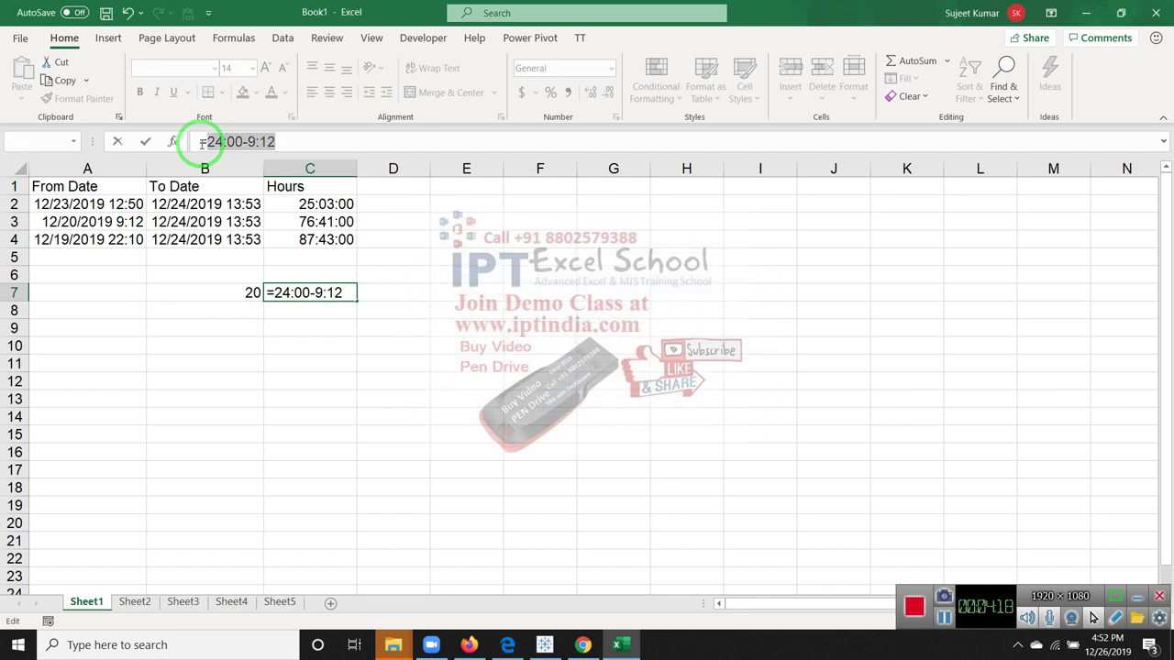
key("End")
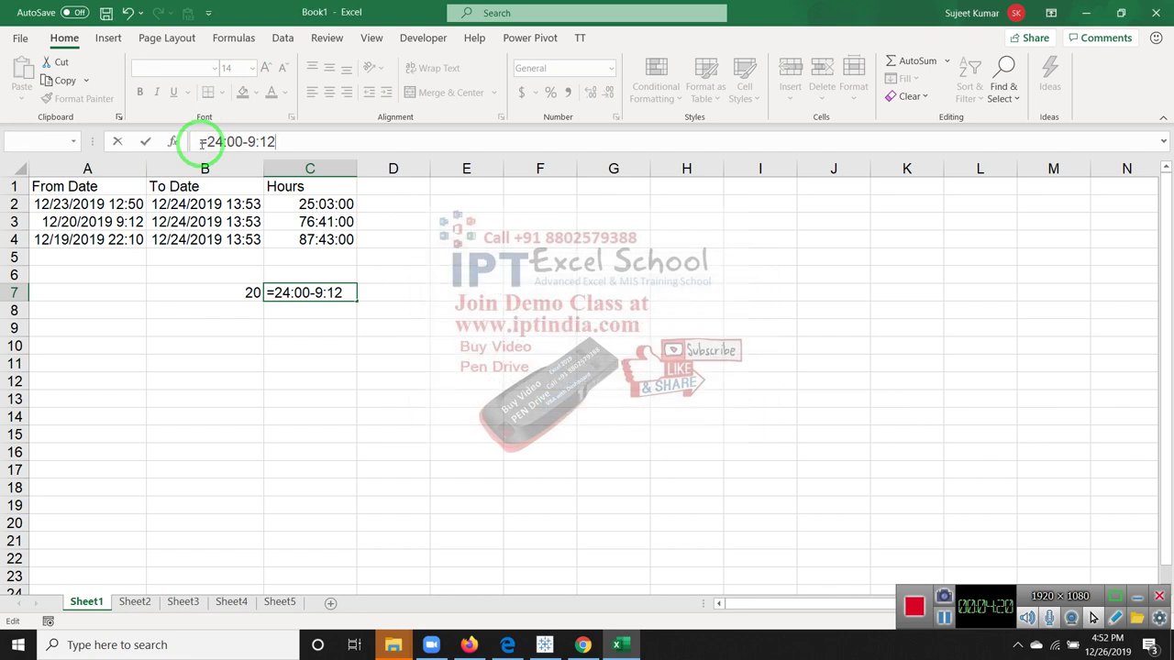
key("Escape")
type("2")
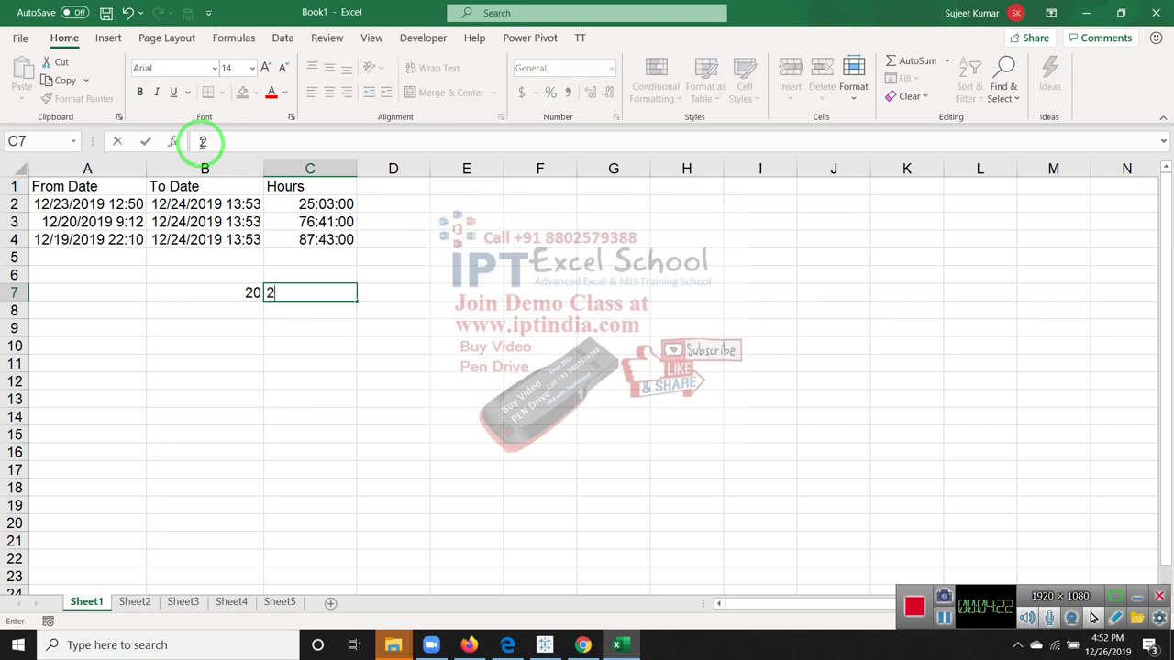
type("4:00")
key("Tab")
- Put 9:12 in D7 and =C7-D7 in E7, giving 14:48:00
type("9:")
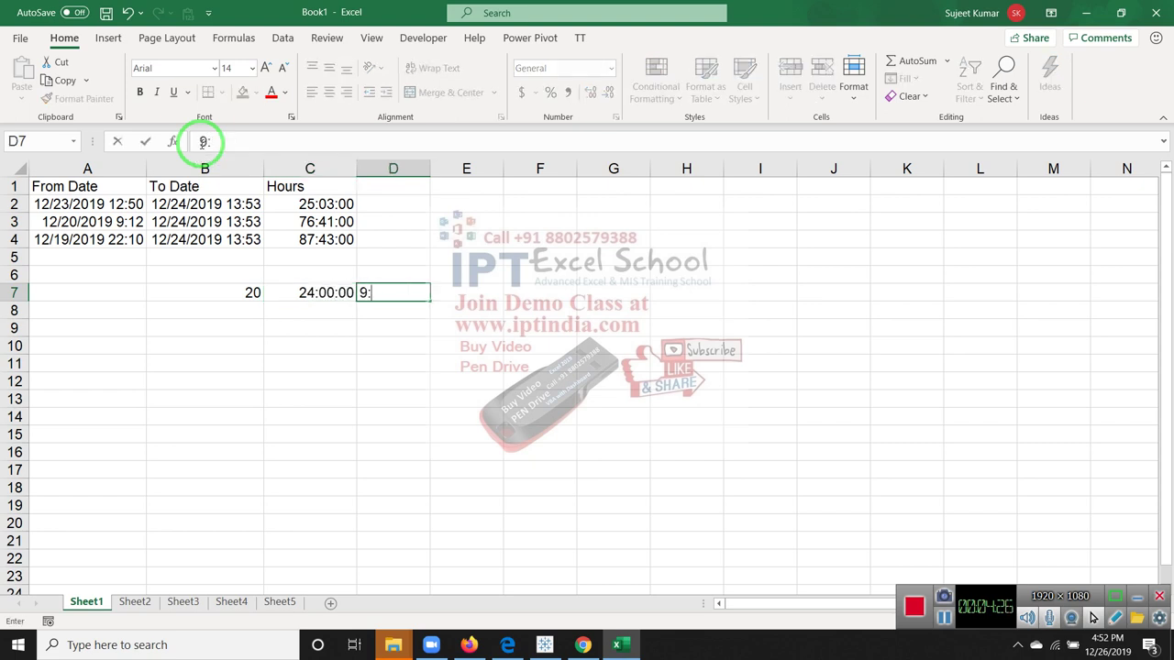
type("12")
key("Return")
key("Up")
key("Right")
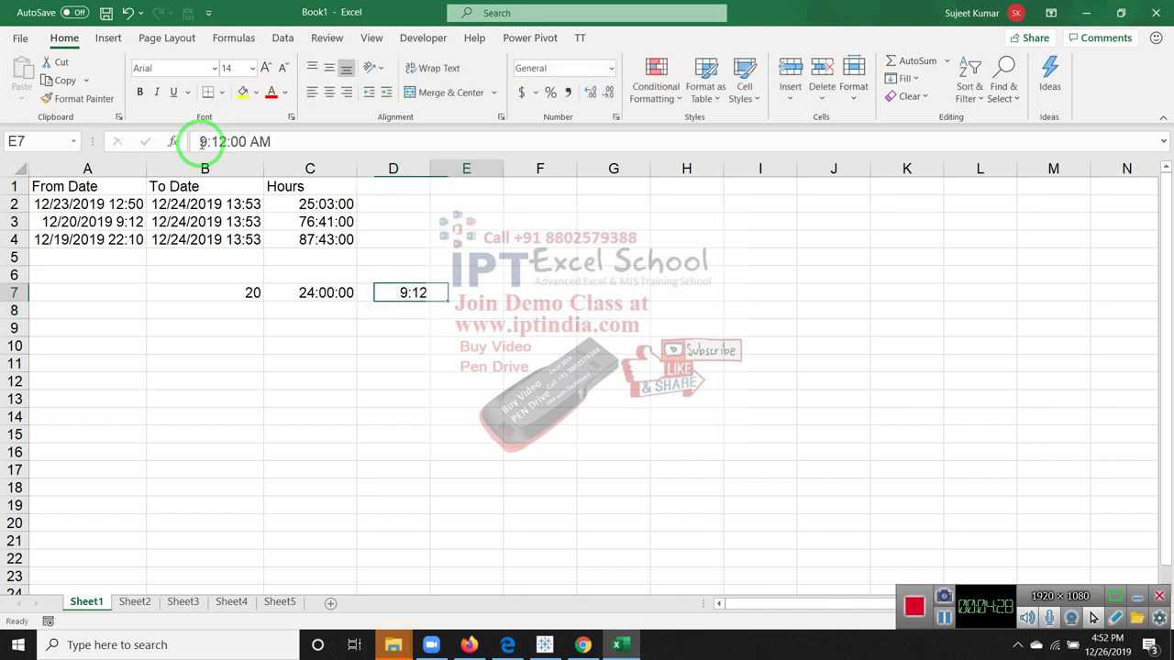
type("=")
key("Left")
key("Left")
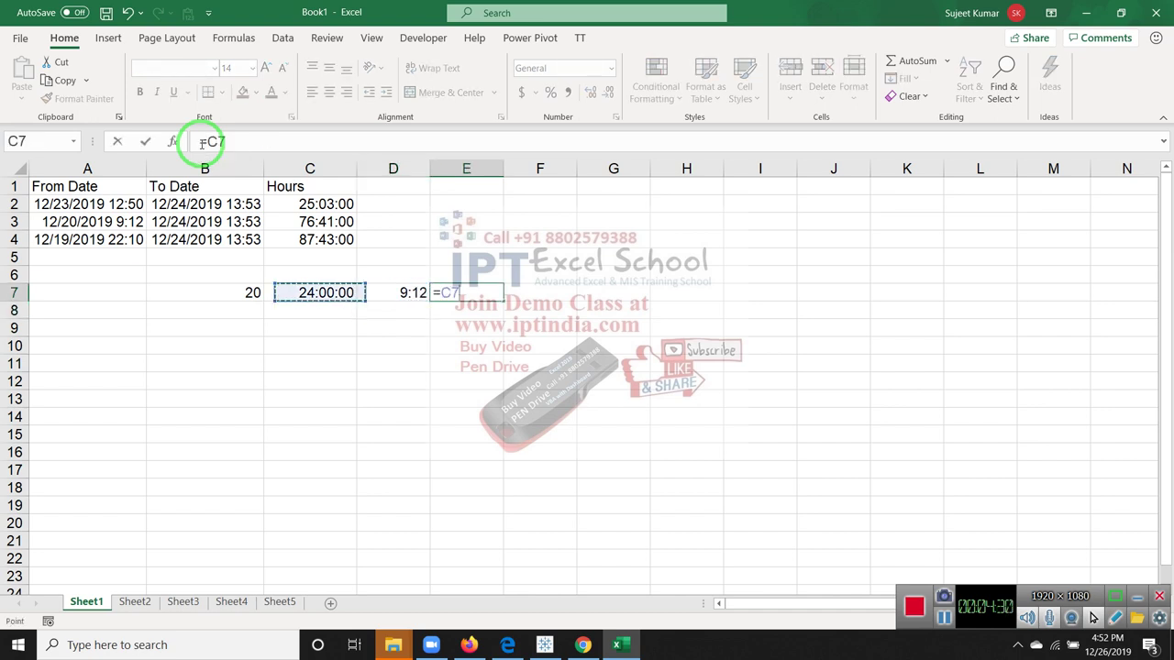
type("-")
key("Left")
key("Return")
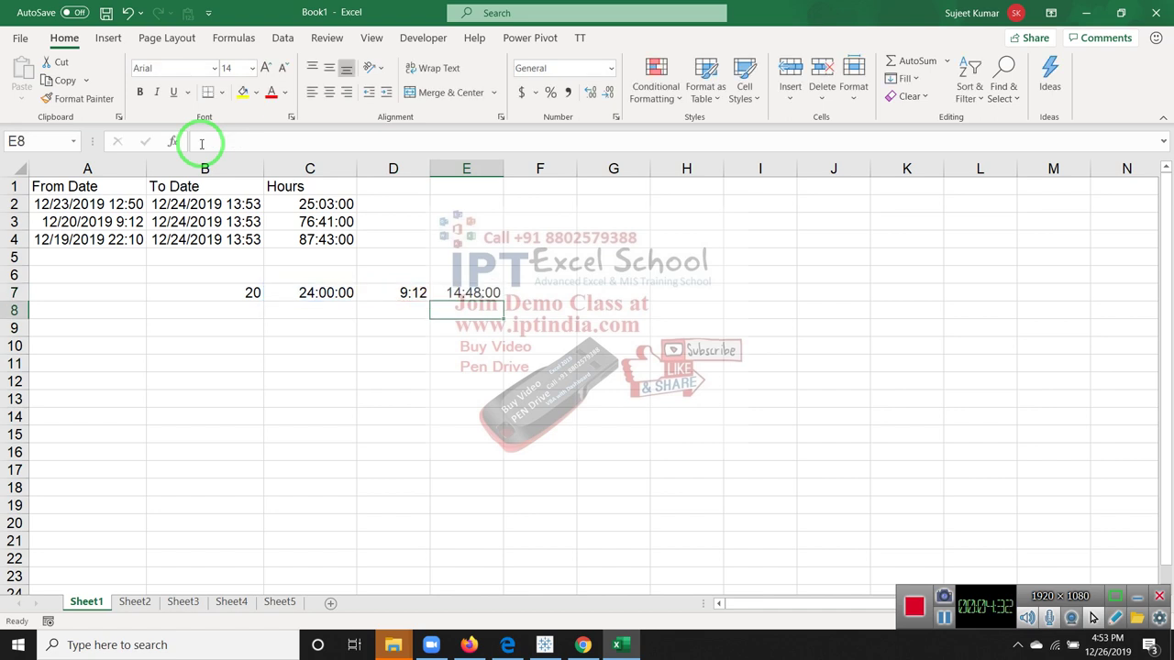
key("Up")
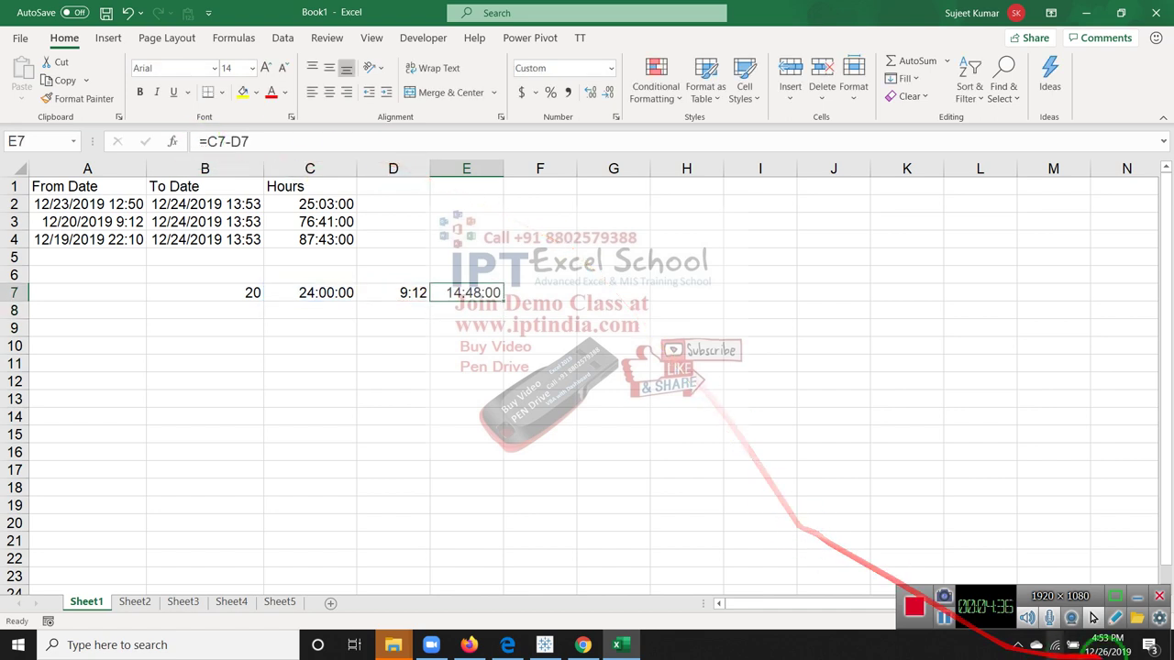
- Open the December 2019 calendar and mark the 20th, 27th and 23rd to count days
left_click(1110, 645)
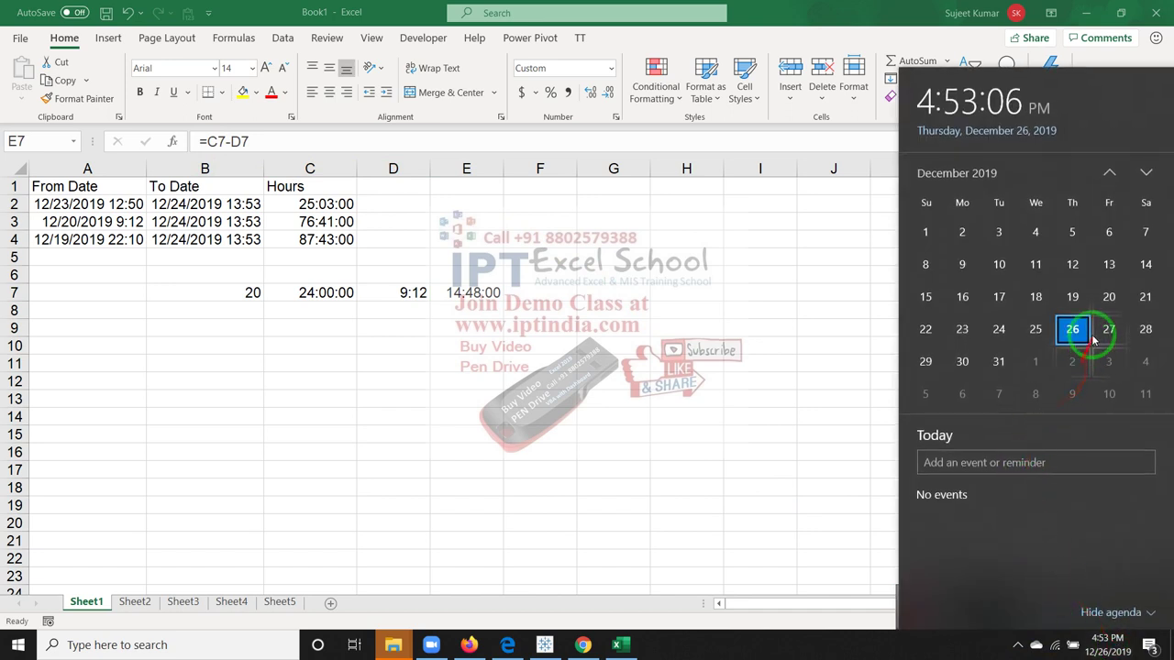
left_click(1113, 298)
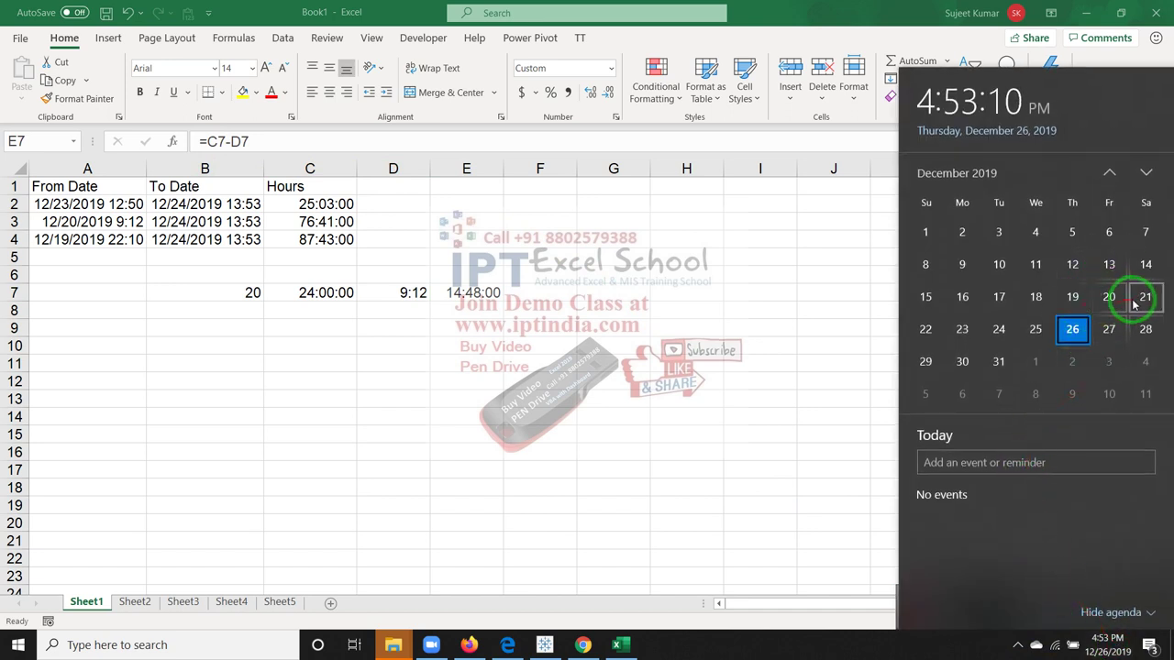
left_click(1109, 330)
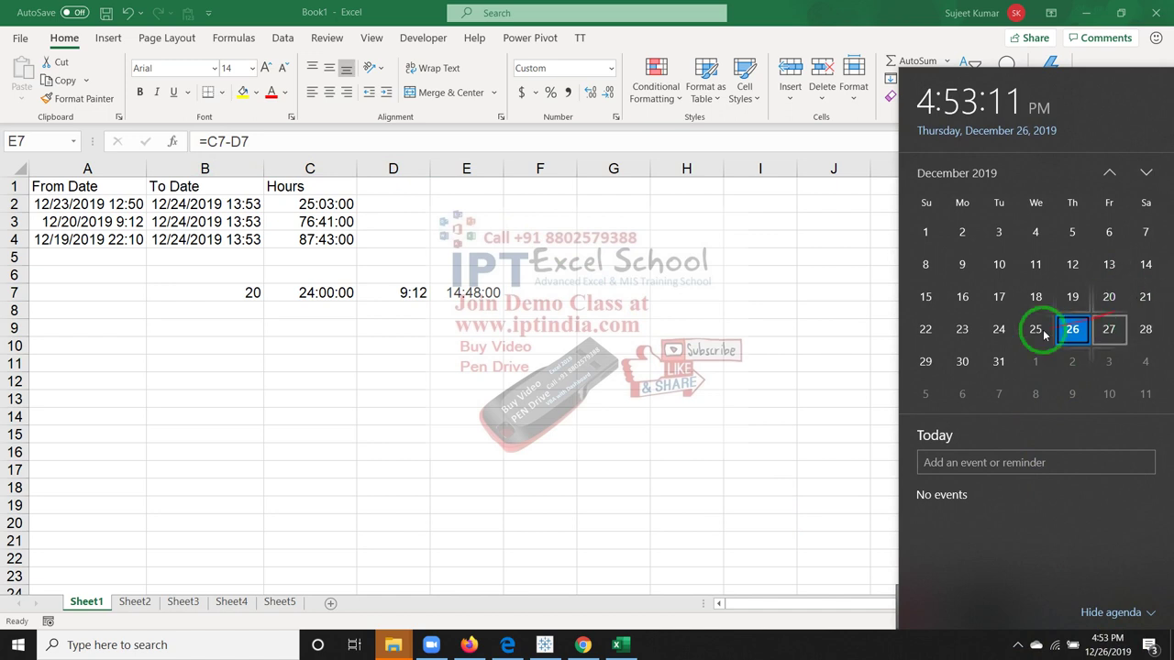
left_click(965, 332)
left_click_drag(965, 333, 254, 210)
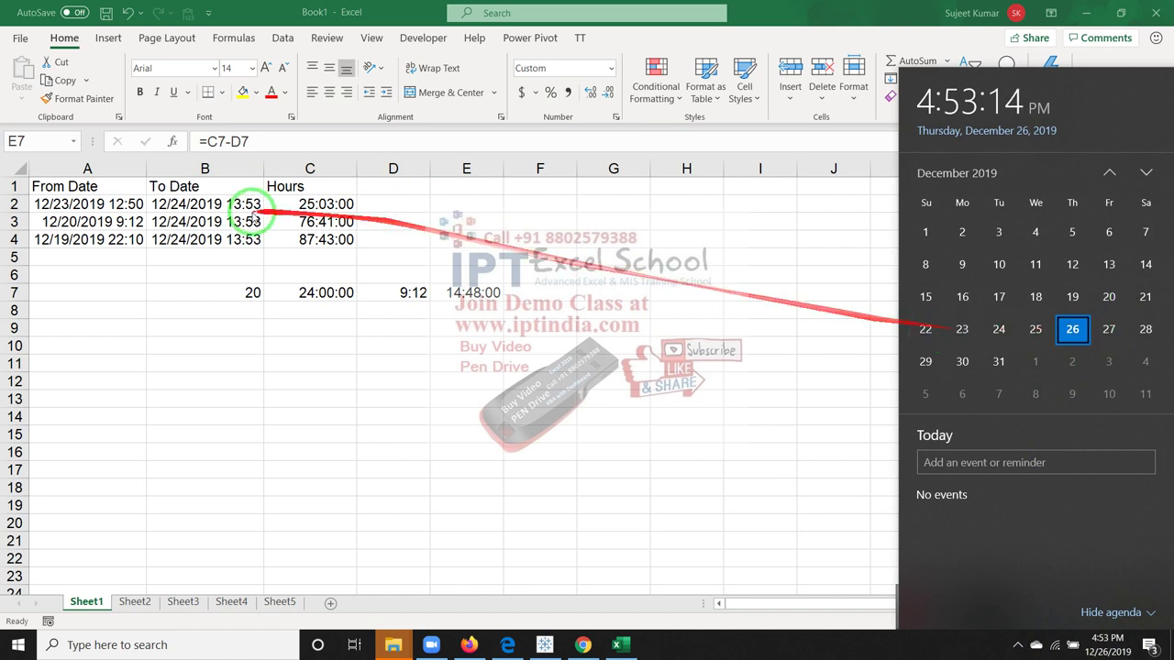
- Enter 23 in B8 and 24:00 in E8
left_click(241, 310)
left_click(241, 310)
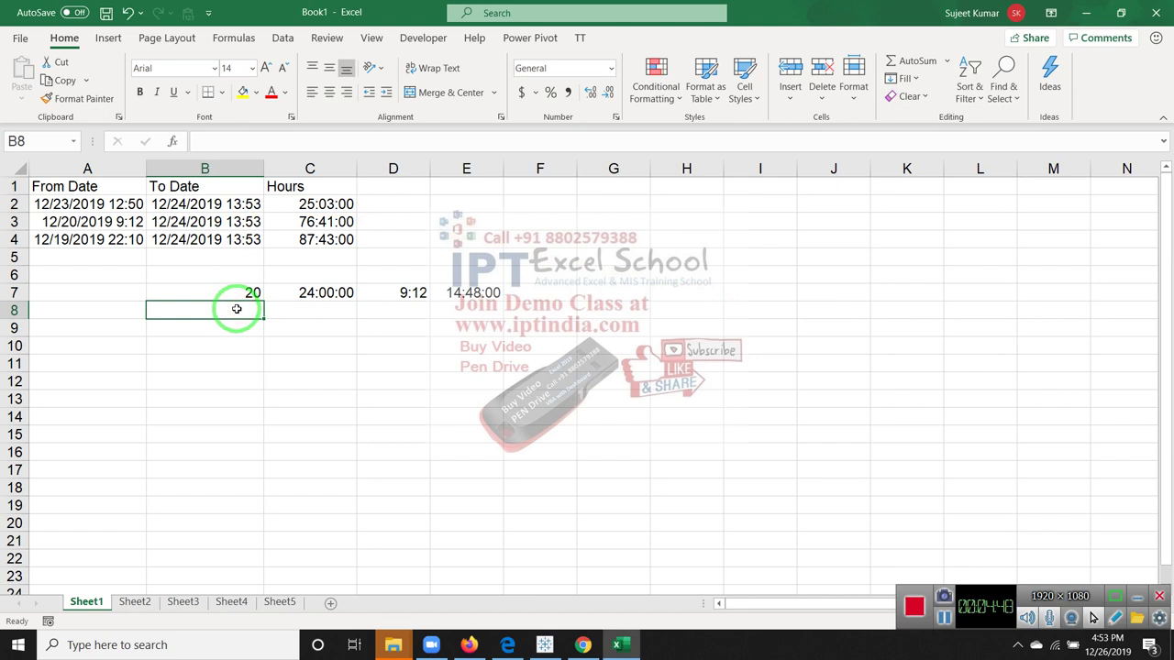
type("23")
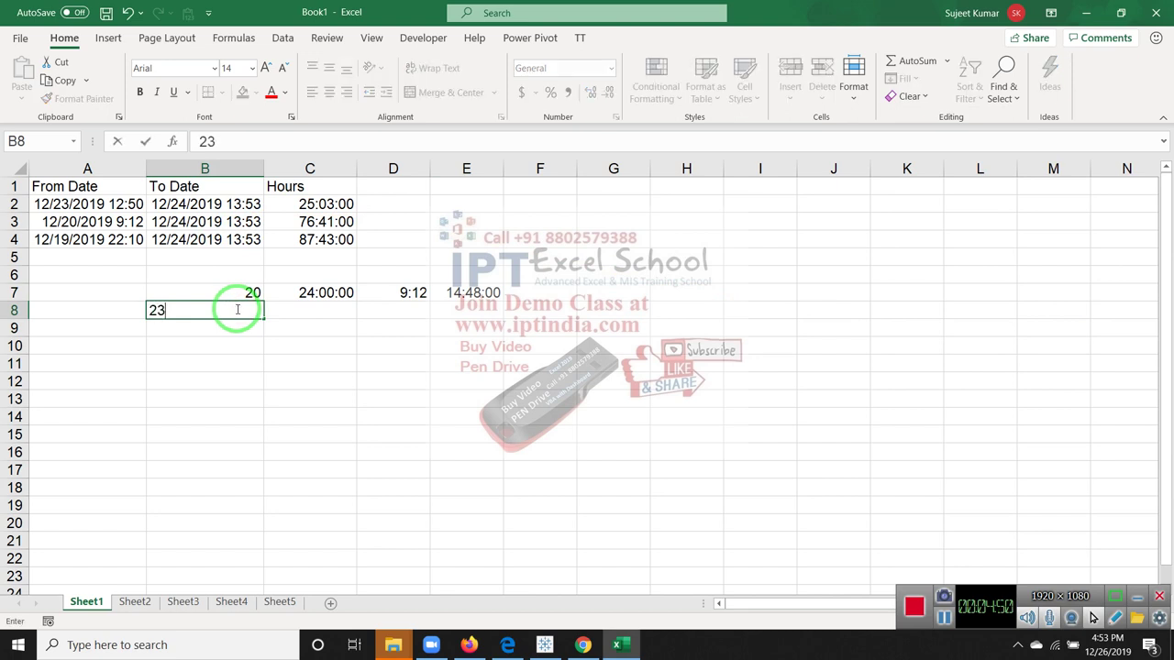
key("Tab")
key("Tab")
key("Tab")
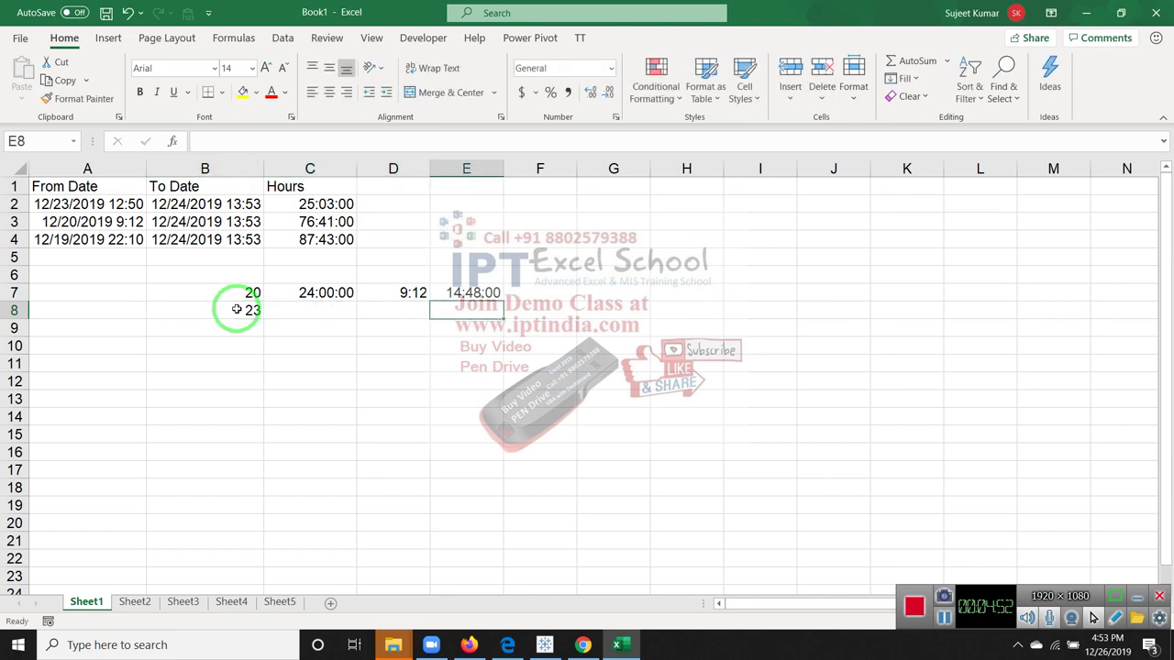
type("12")
key("BackSpace")
key("BackSpace")
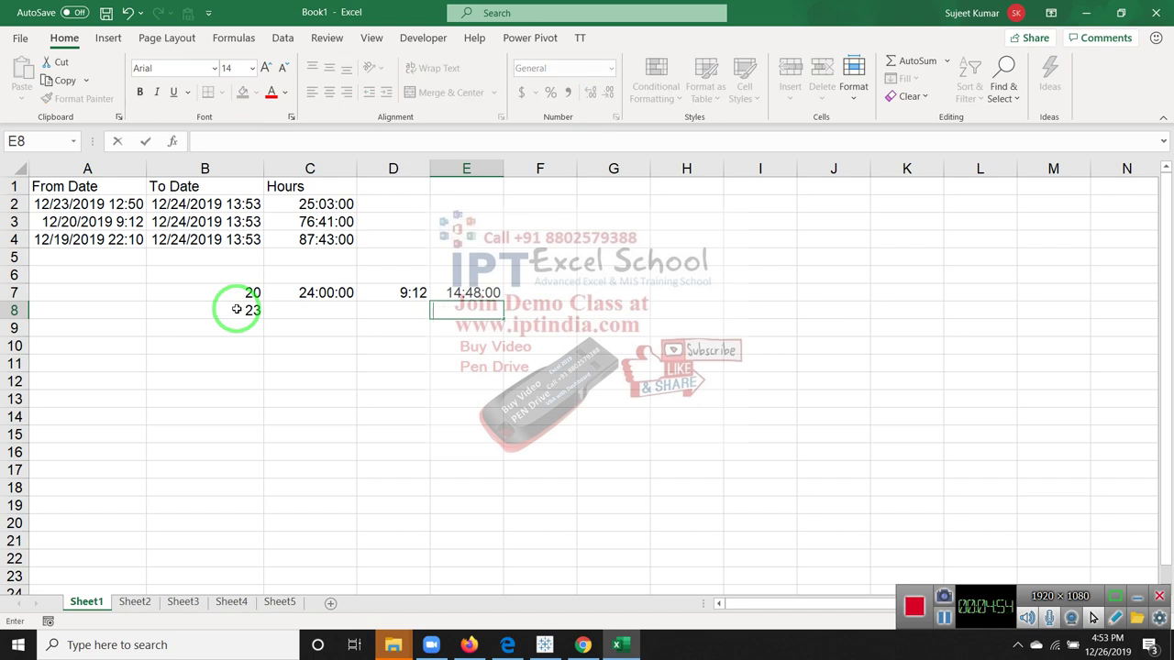
type("24:")
type("00")
key("Return")
- Enter 24 in B9, 24:00 in C9 and 13:53 in D9
key("Left")
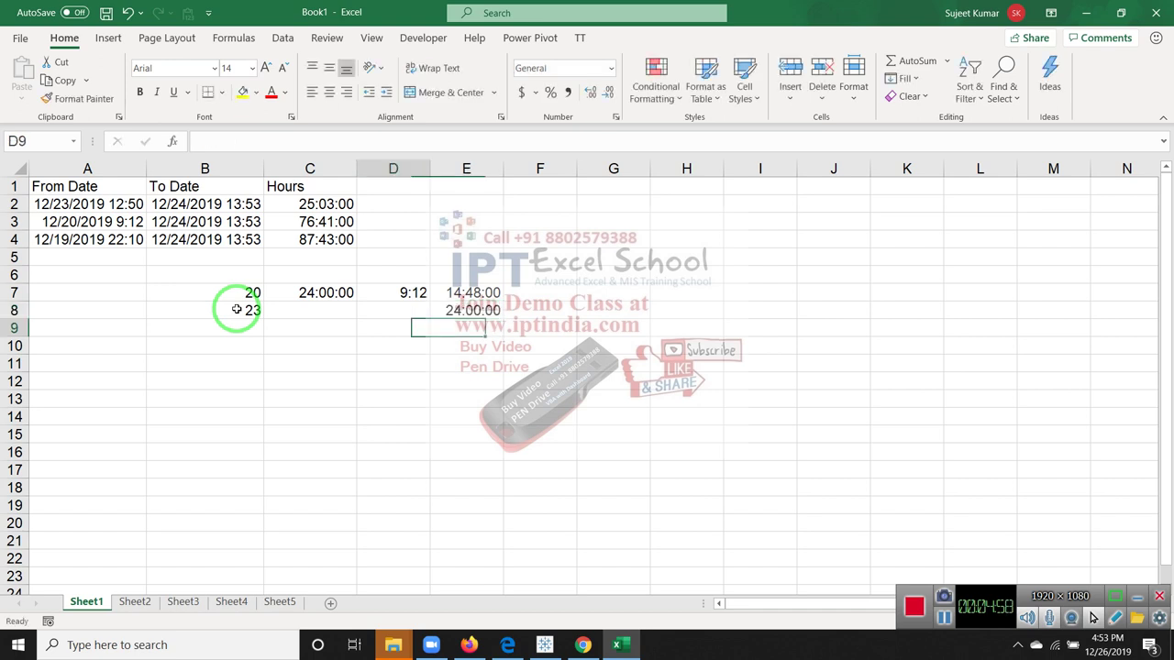
key("Left")
key("Left")
type("24")
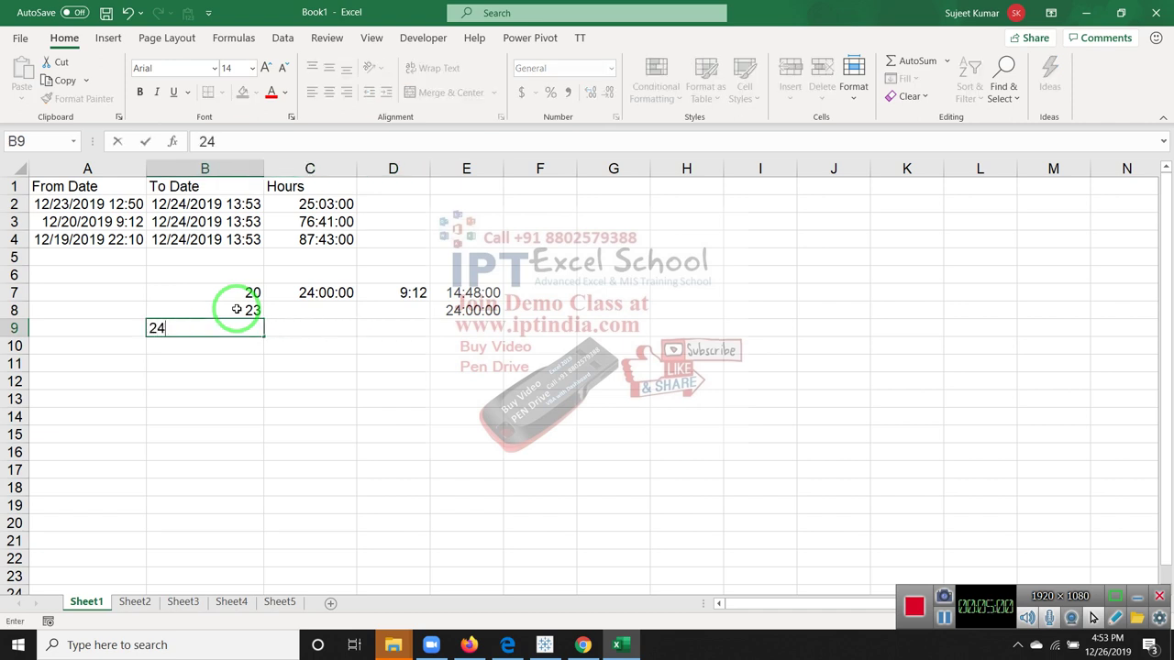
key("Tab")
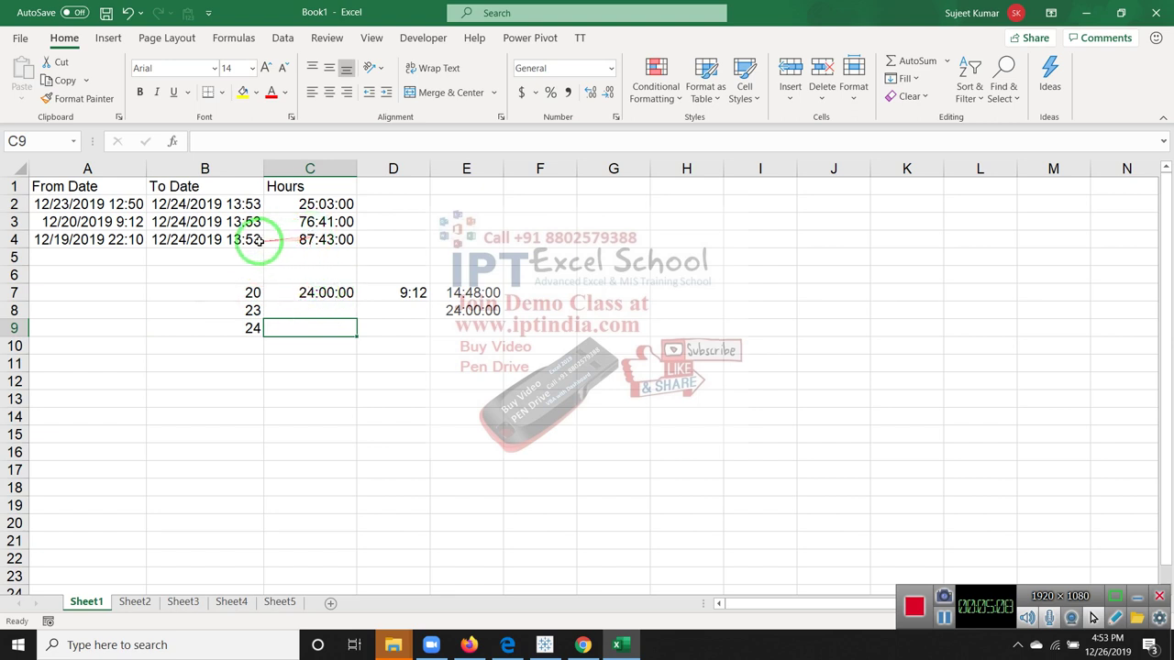
type("24")
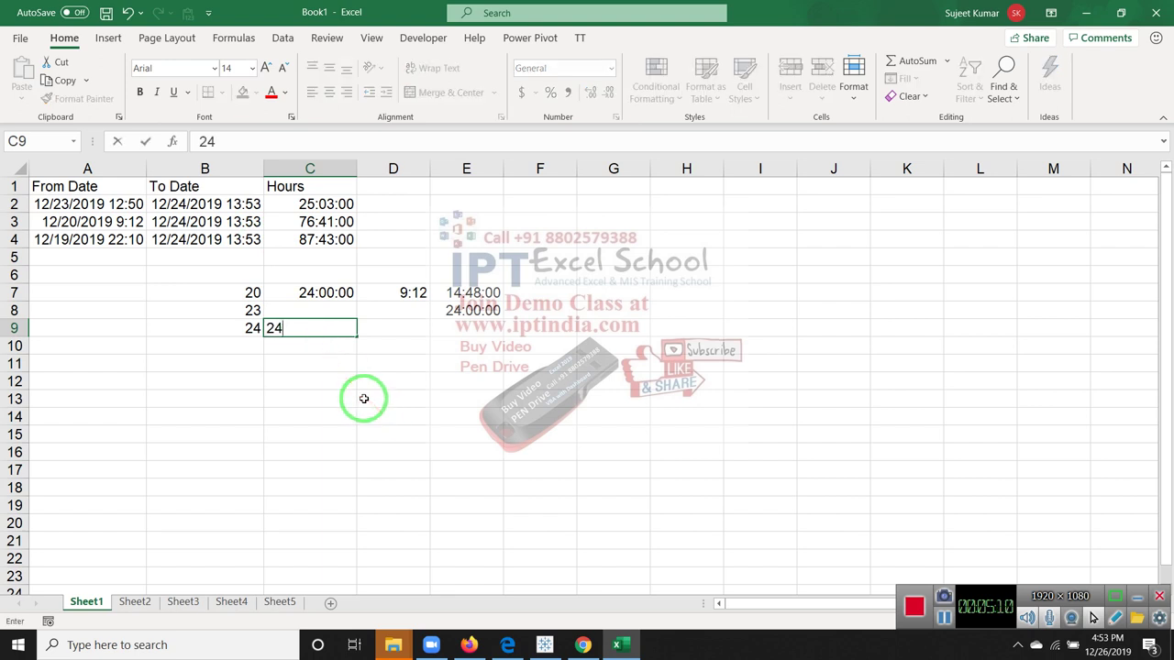
type(":00")
key("Tab")
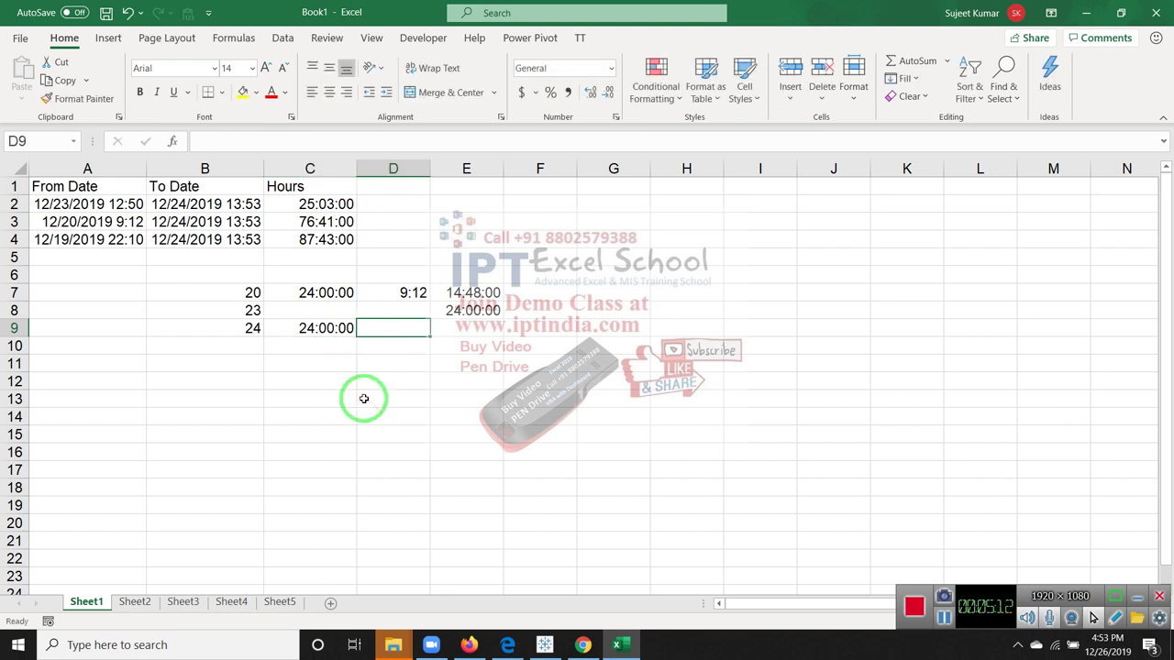
type("13")
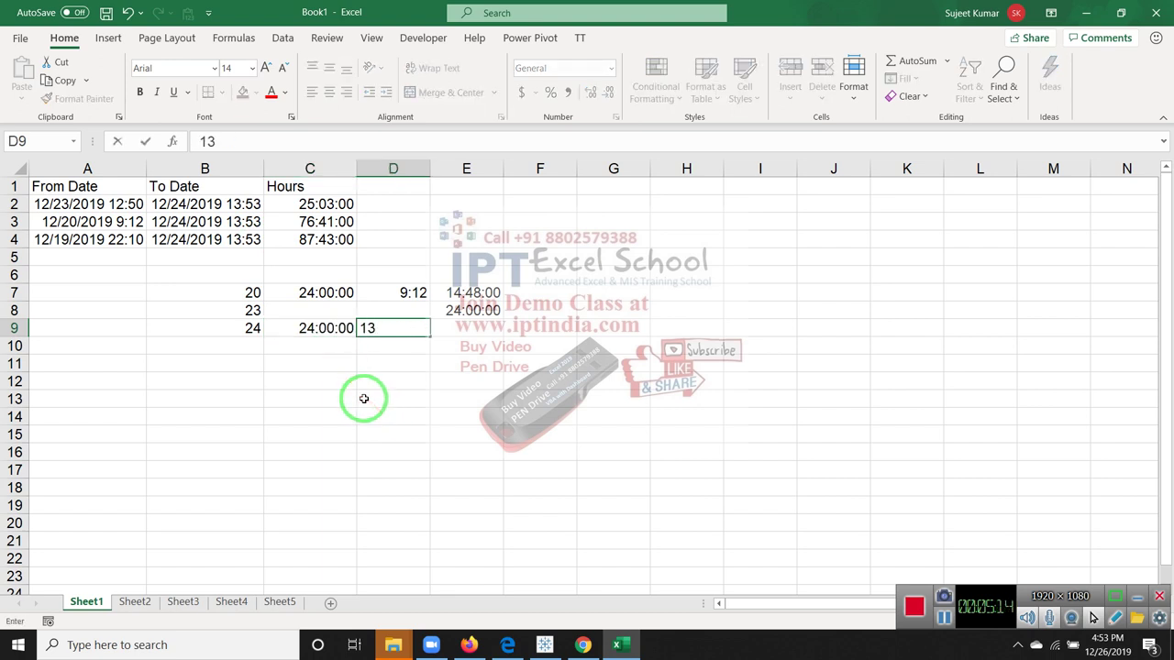
type(":53")
key("Tab")
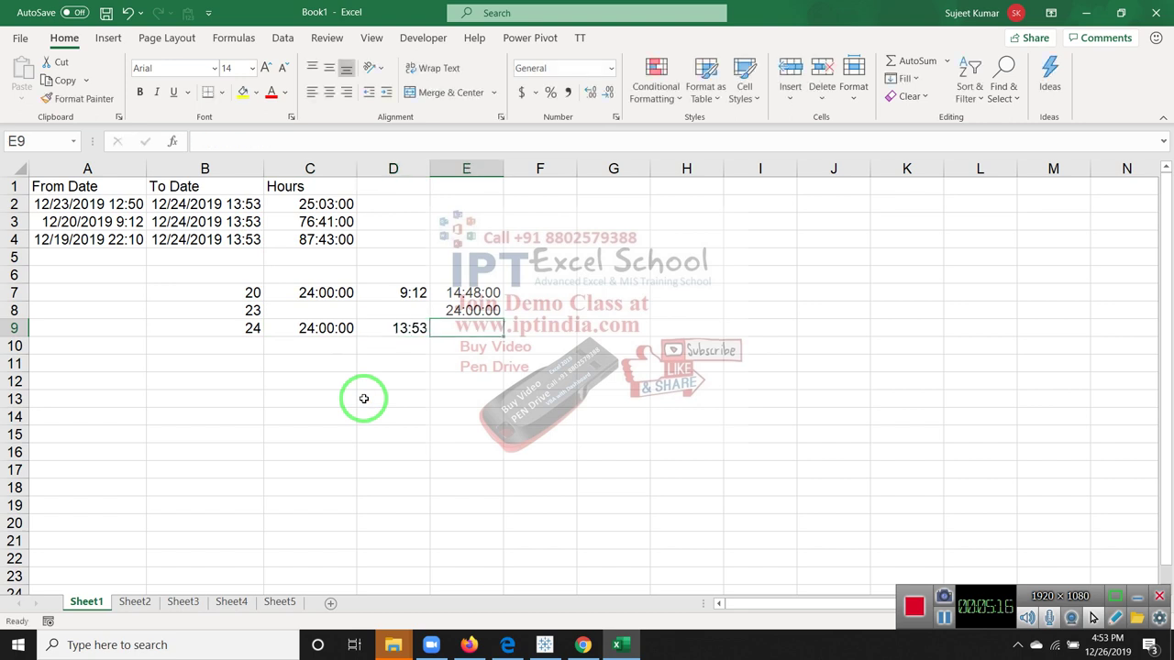
- Try =C9-D9 in E9, which returns 10:07:00
type("=")
key("Left")
key("Left")
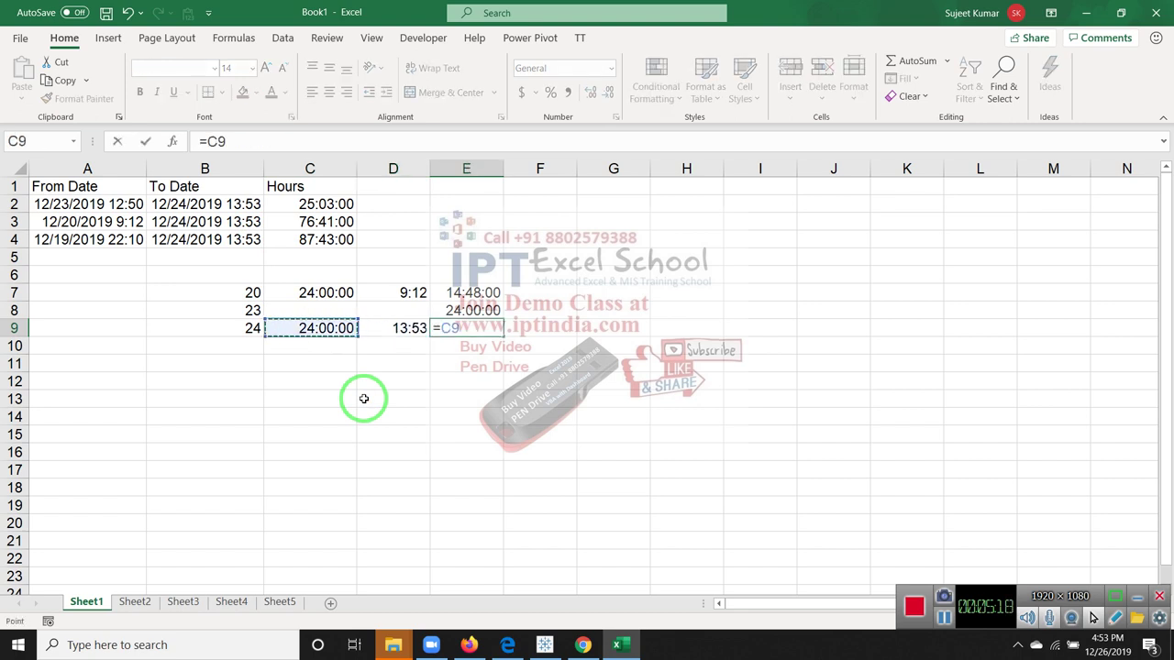
type("-")
key("Left")
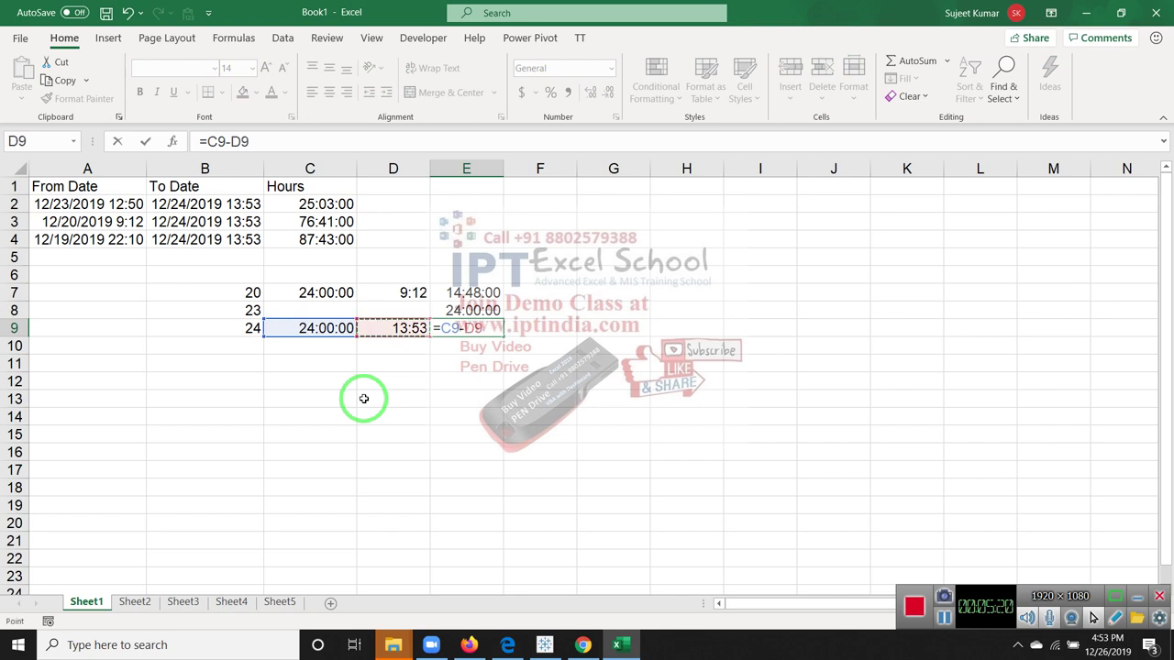
key("Return")
key("Up")
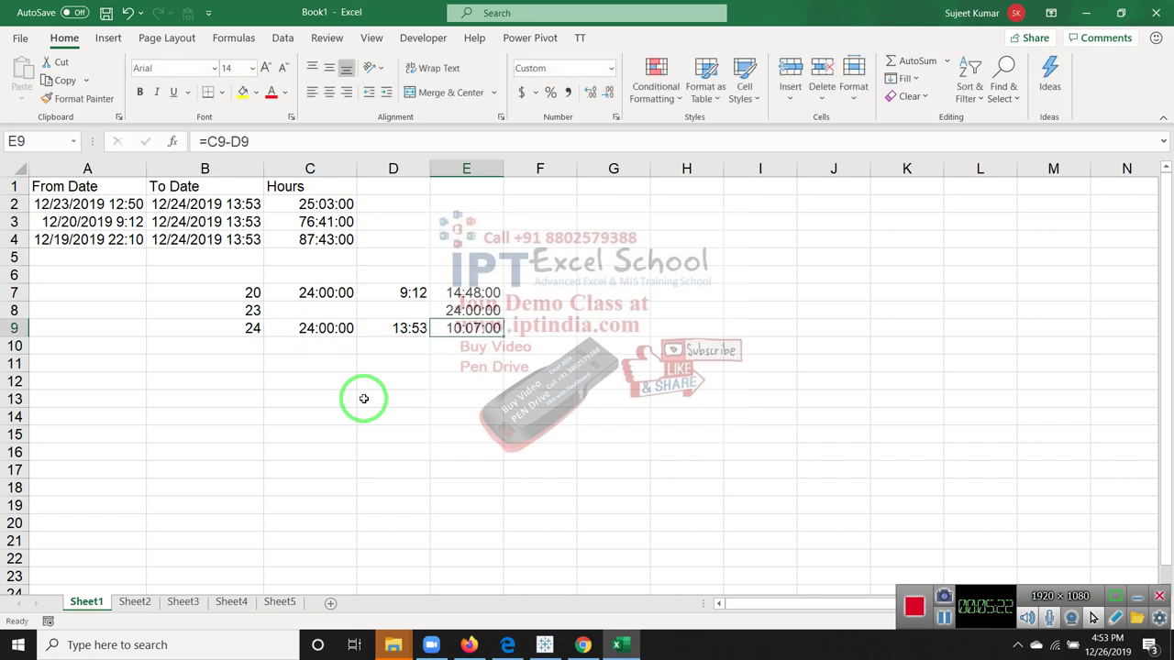
key("Down")
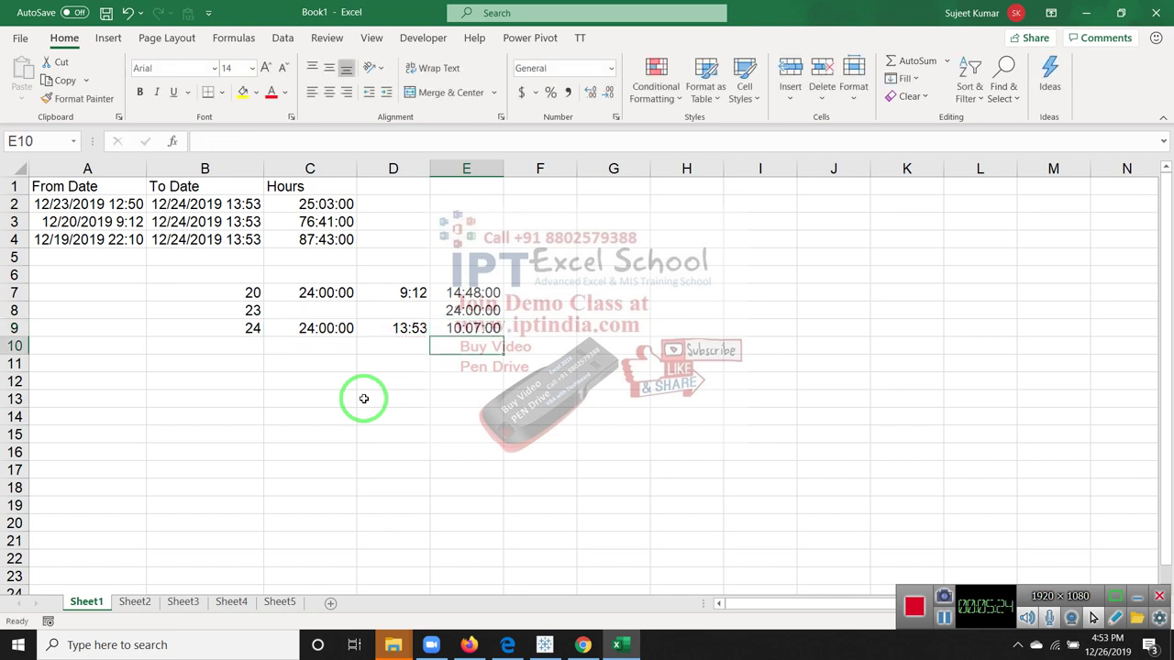
key("Up")
- Clear C9 and the E9 formula, and copy 13:53 from D9 into E9
key("Left")
key("Left")
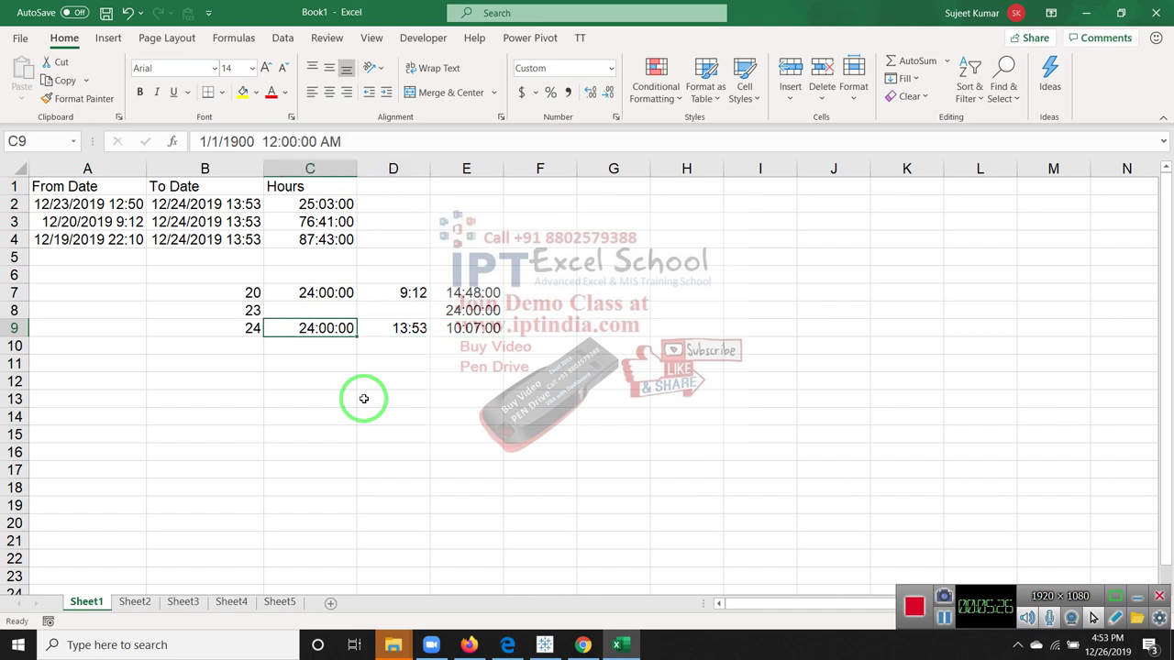
key("Delete")
key("Right")
key("Right")
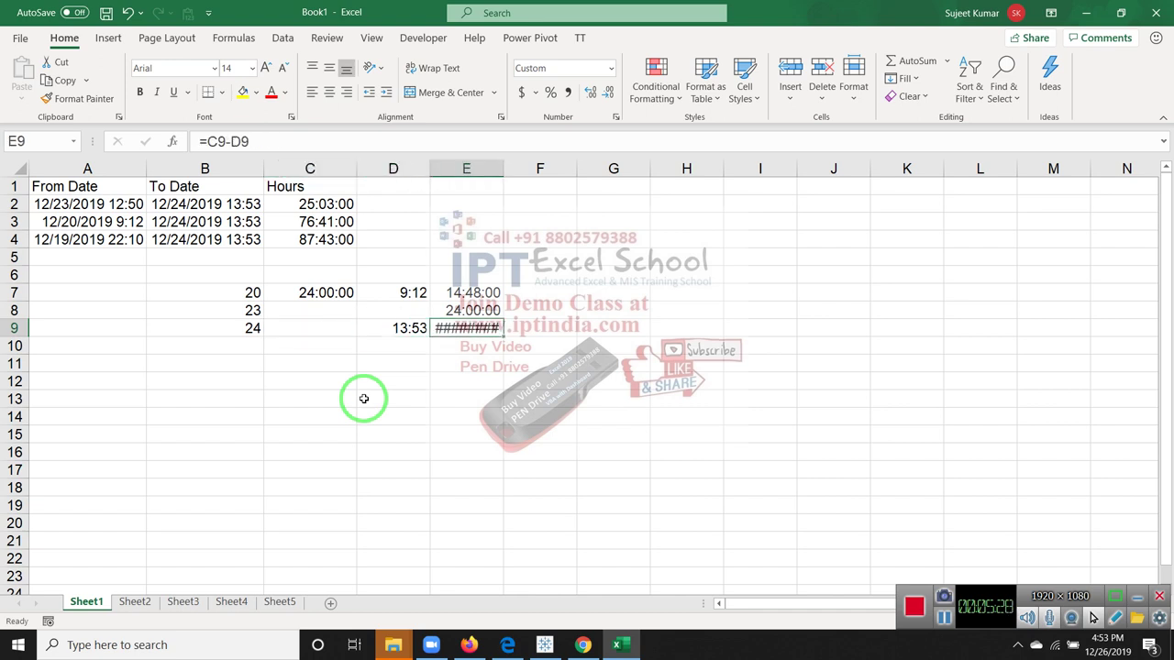
key("Delete")
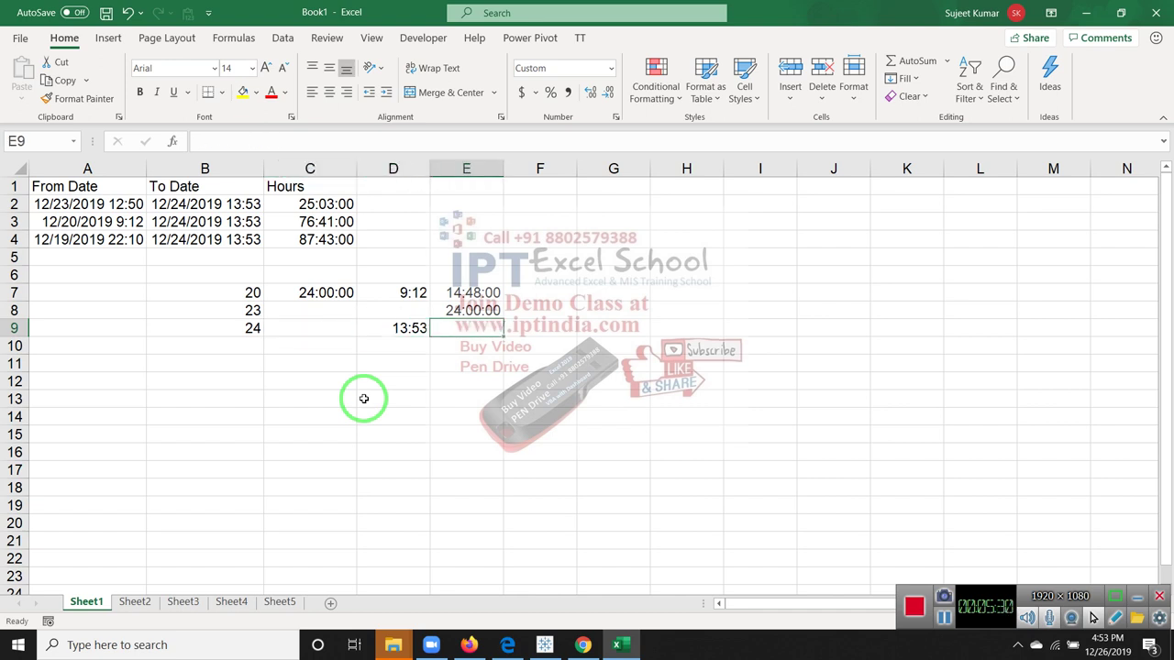
key("Left")
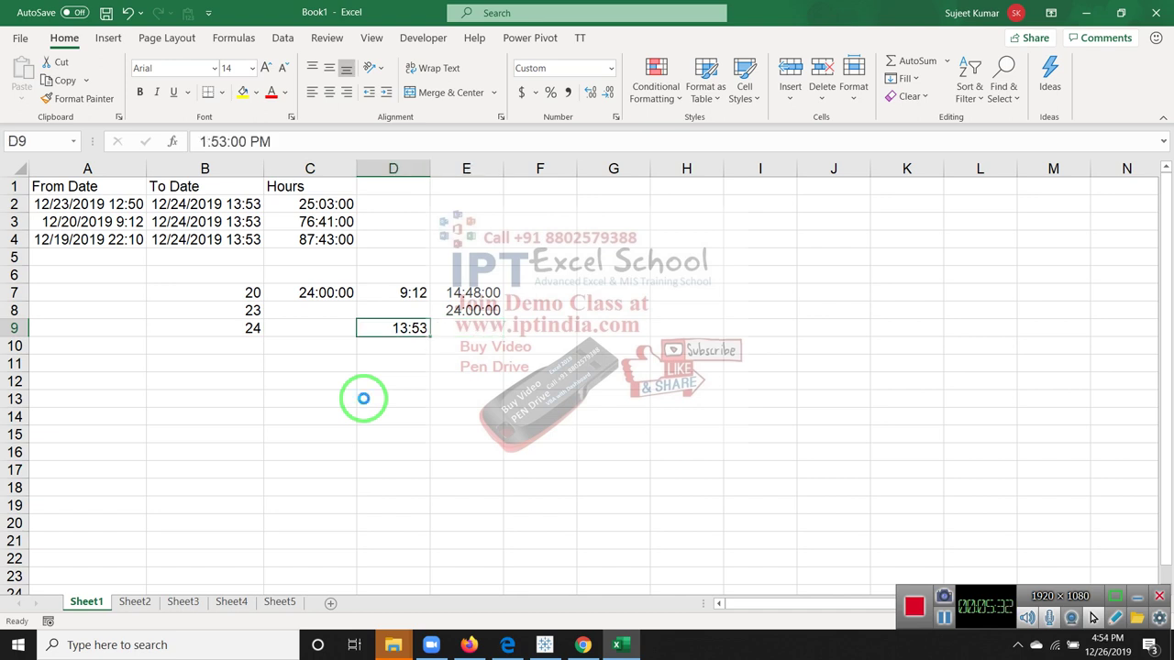
key("ctrl+c")
key("Right")
key("Return")
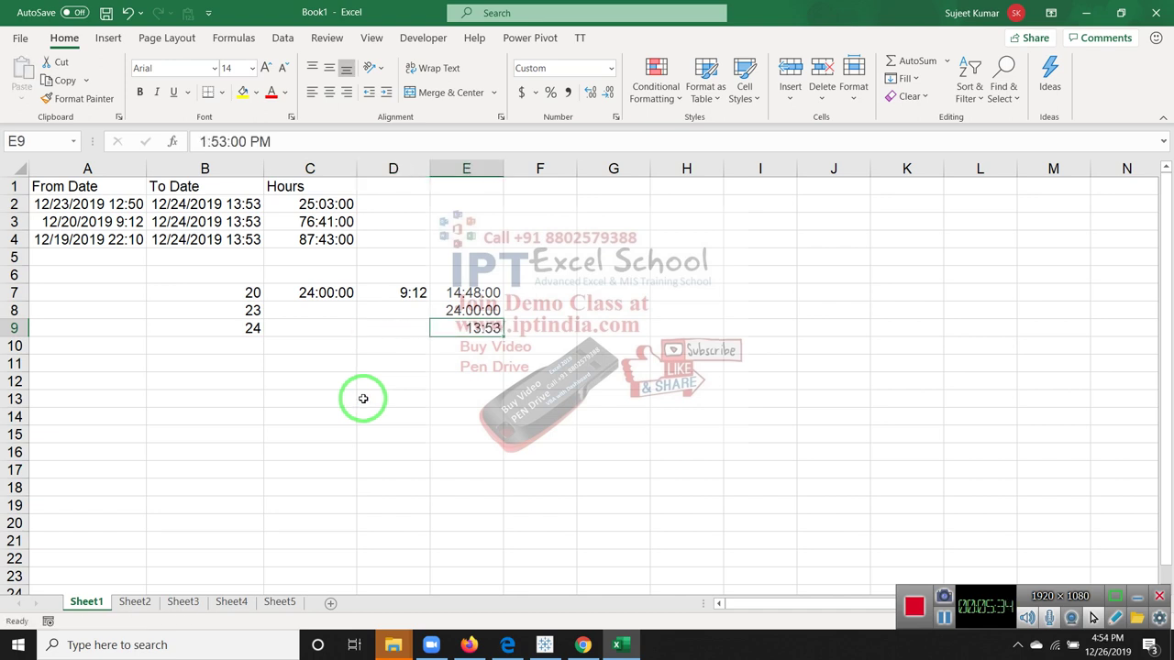
key("Down")
- Enter =E7+E8+E9 in E10 for a 52:41:00 total, then return toward C3
type("=")
key("Up")
key("Up")
key("Up")
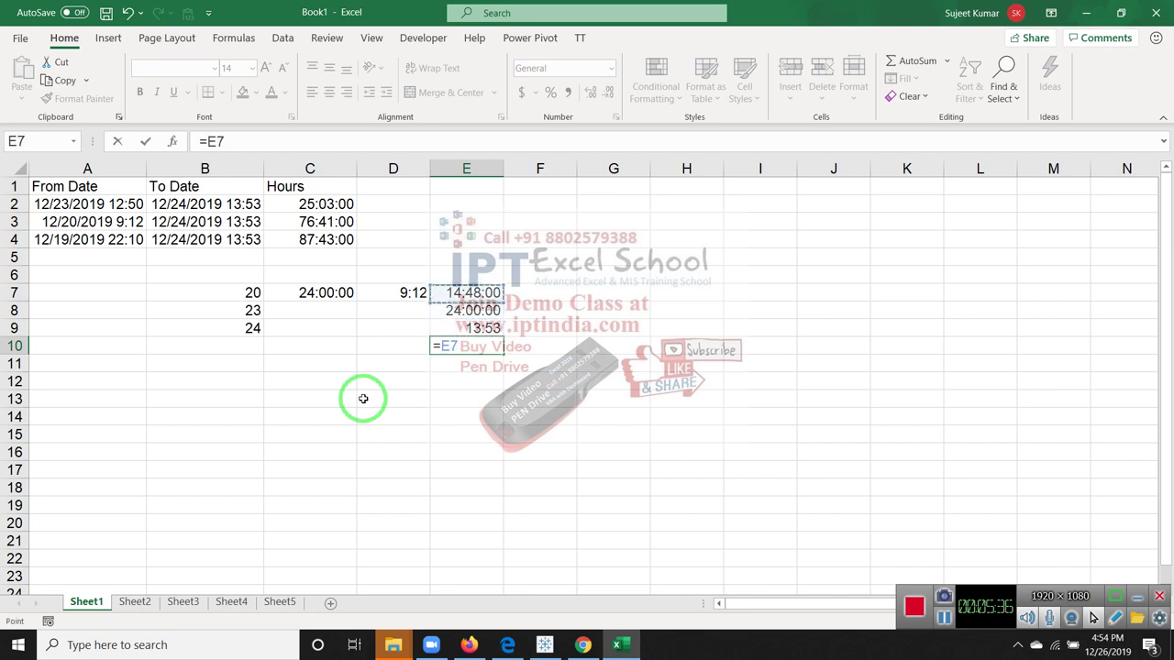
type("+")
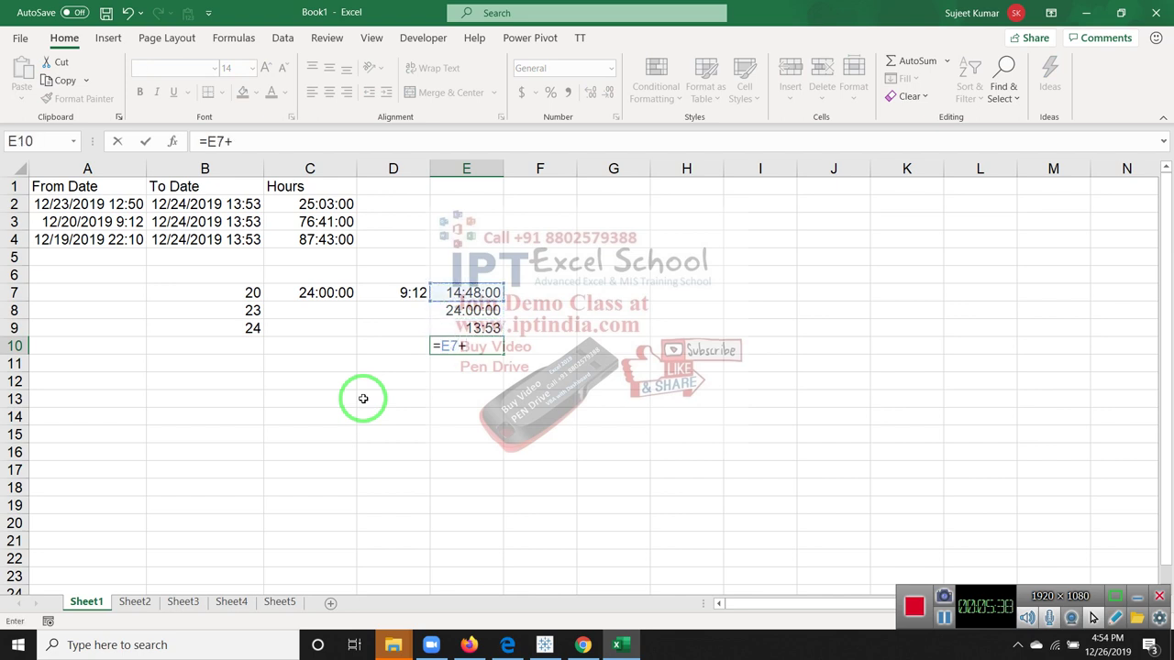
key("Up")
key("Up")
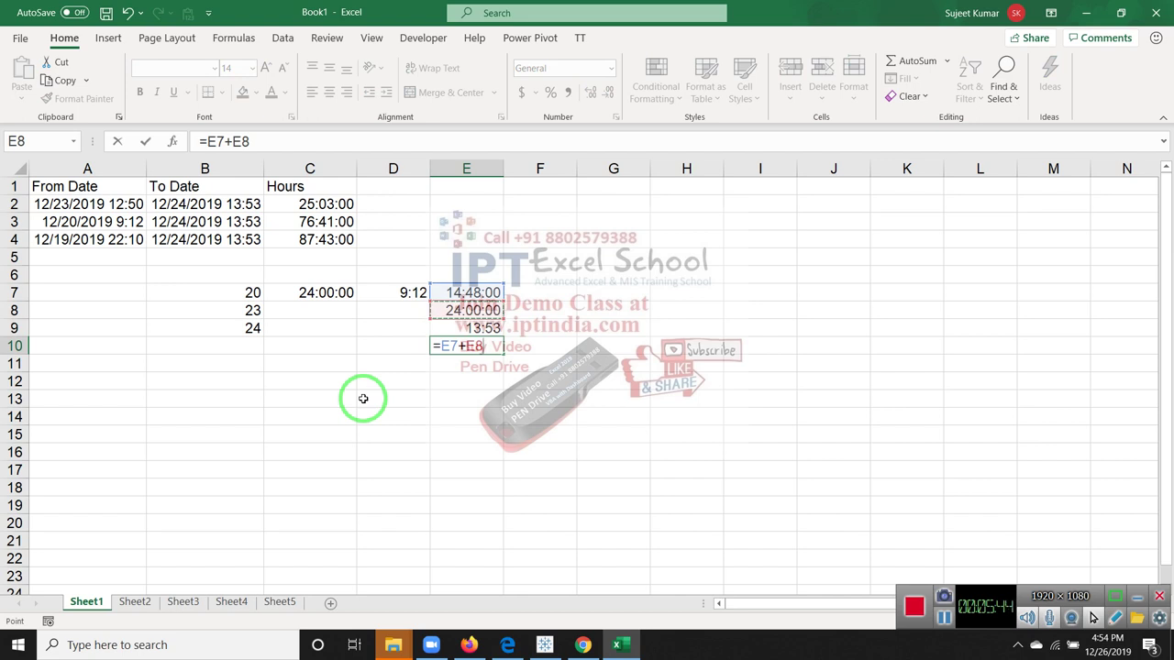
type("+")
key("Up")
key("Return")
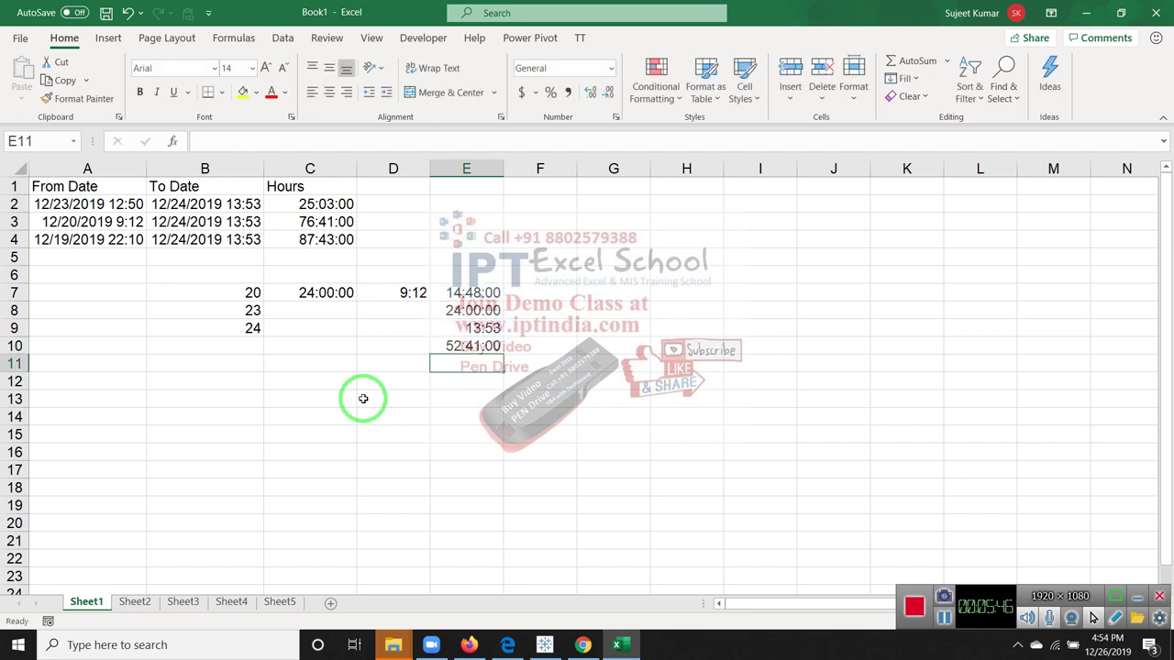
key("Up")
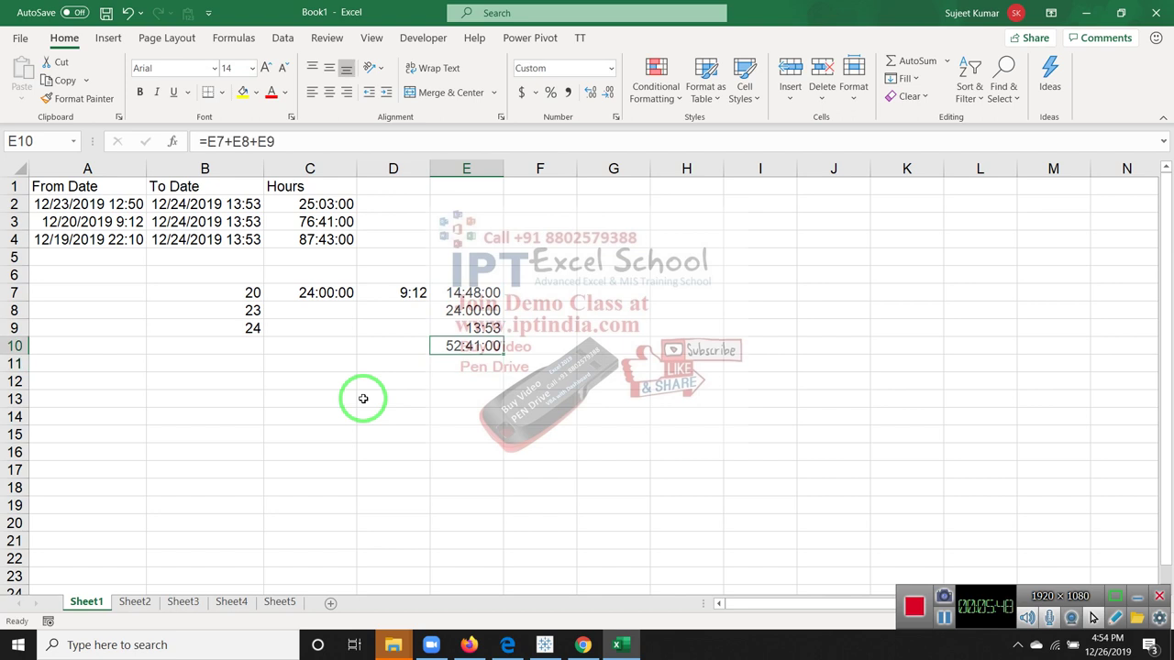
key("Up")
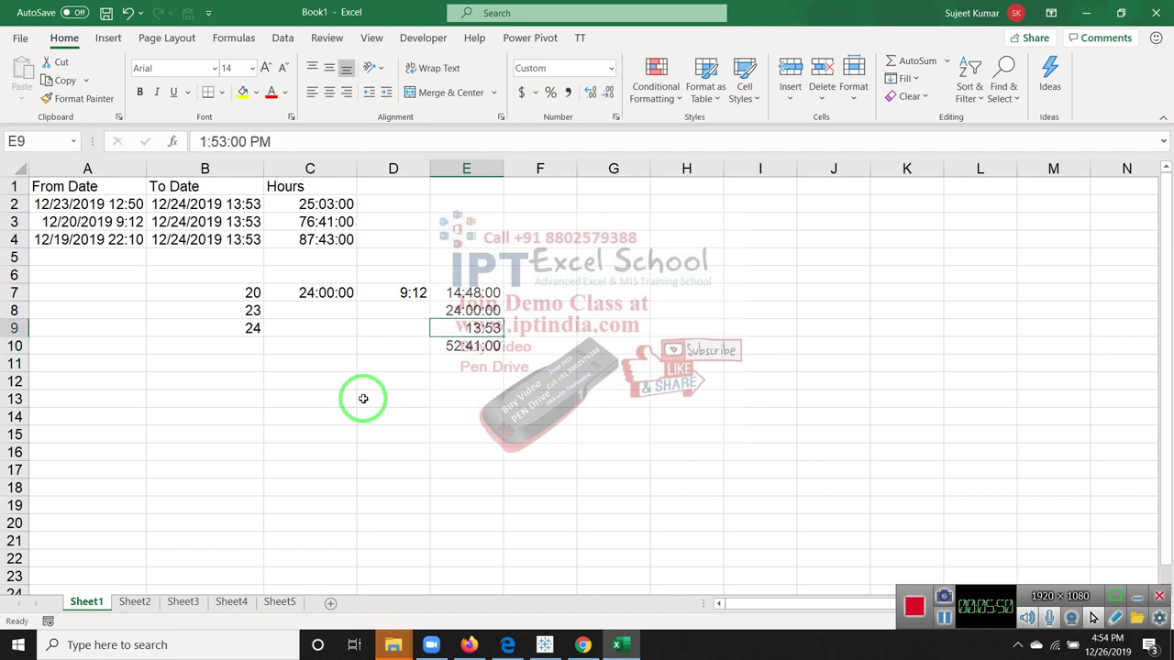
key("Up")
key("Up")
key("Up")
key("Up")
key("Up")
key("Up")
key("Left")
key("Left")
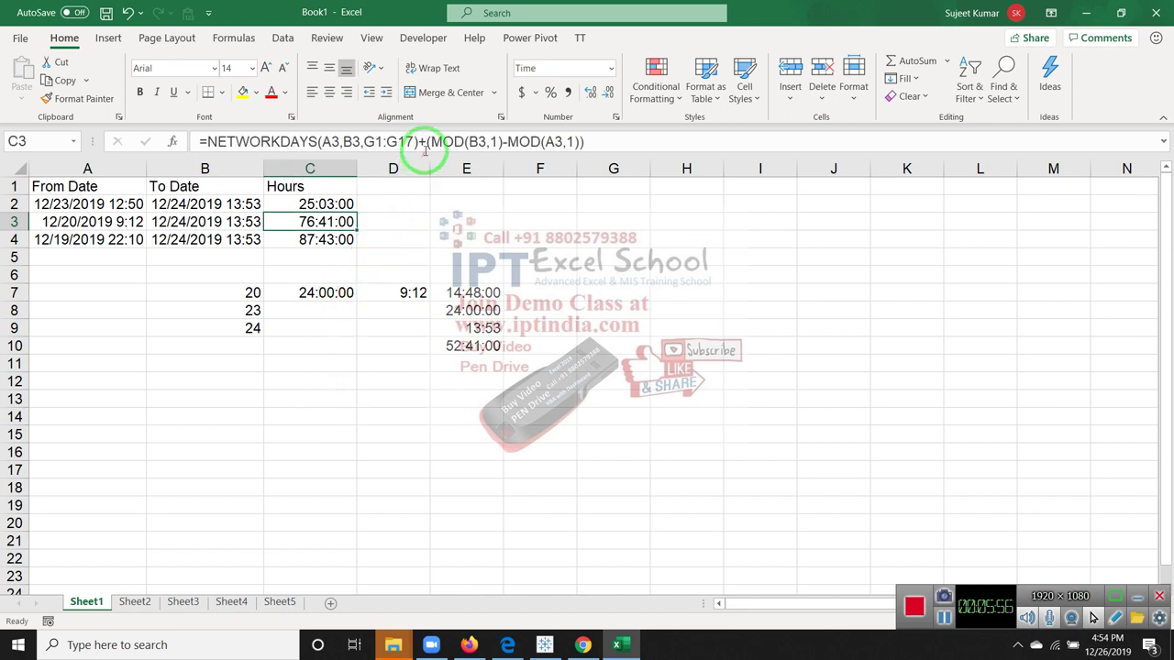
left_click_drag(426, 143, 624, 187)
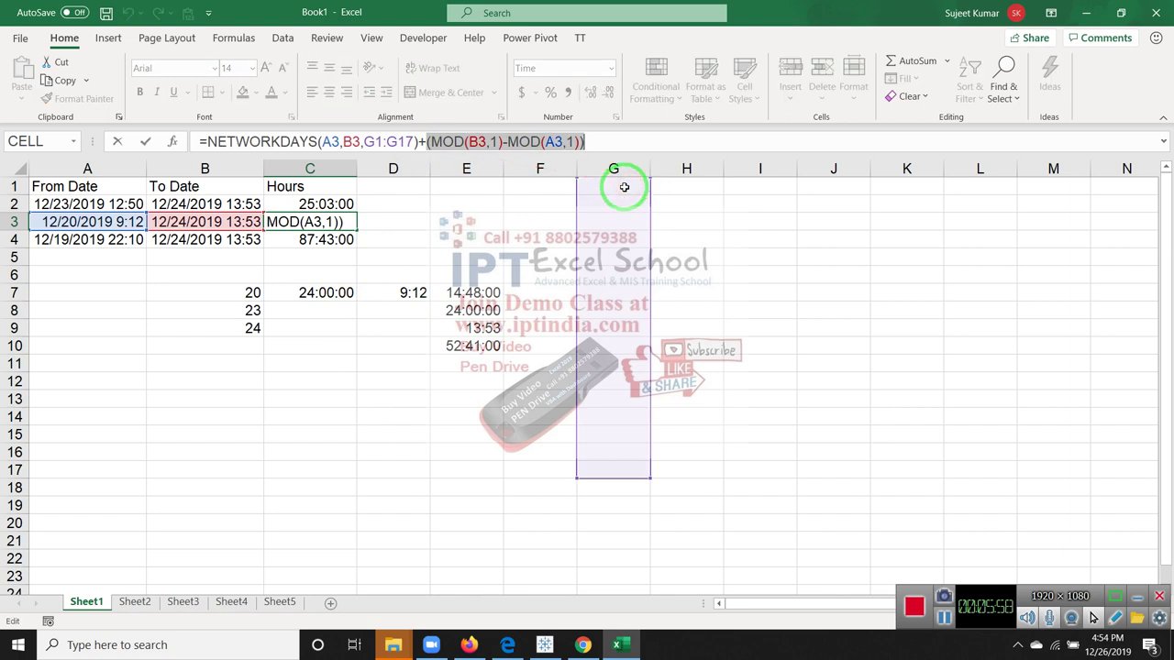
key("BackSpace")
key("BackSpace")
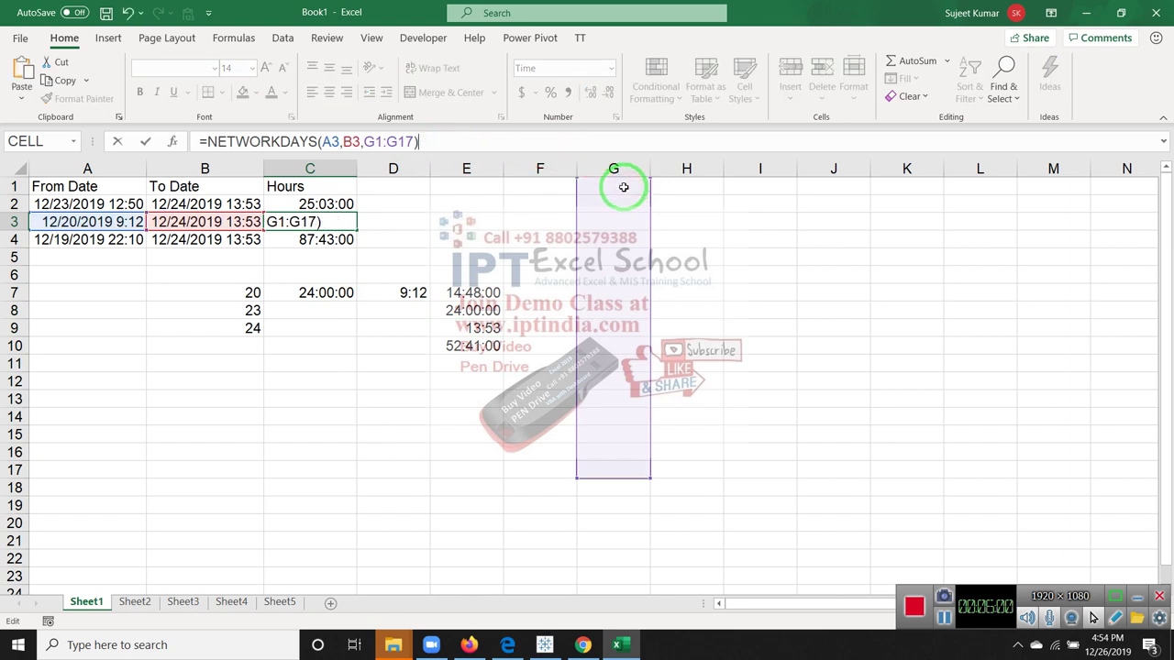
key("Return")
key("Up")
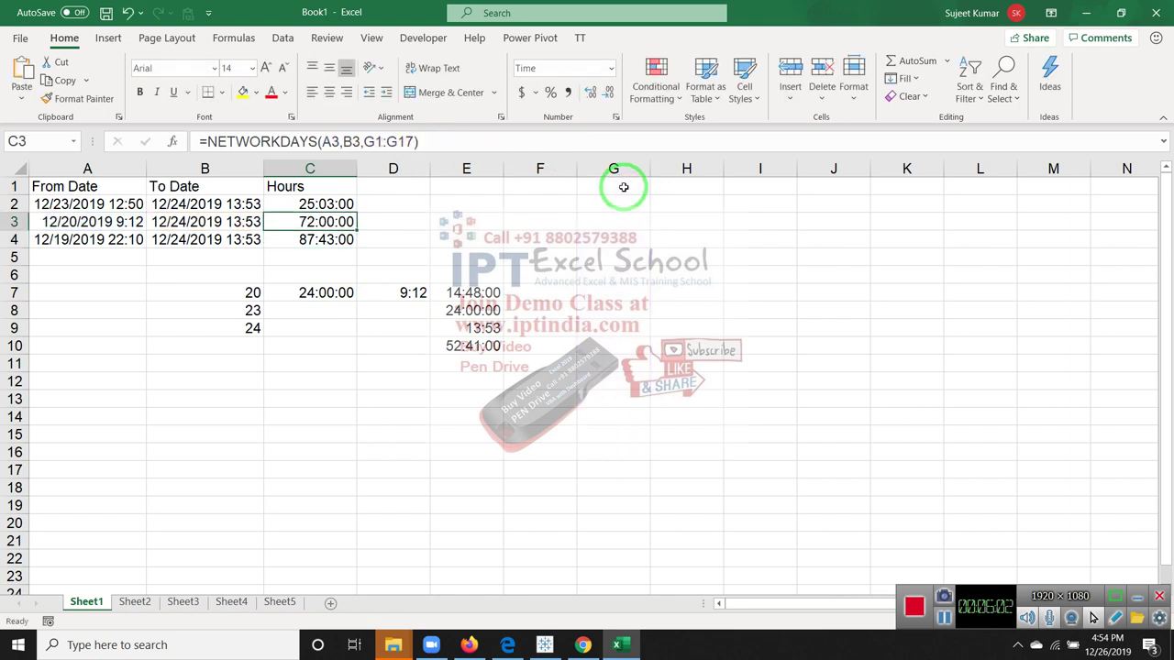
key("ctrl+shift+grave")
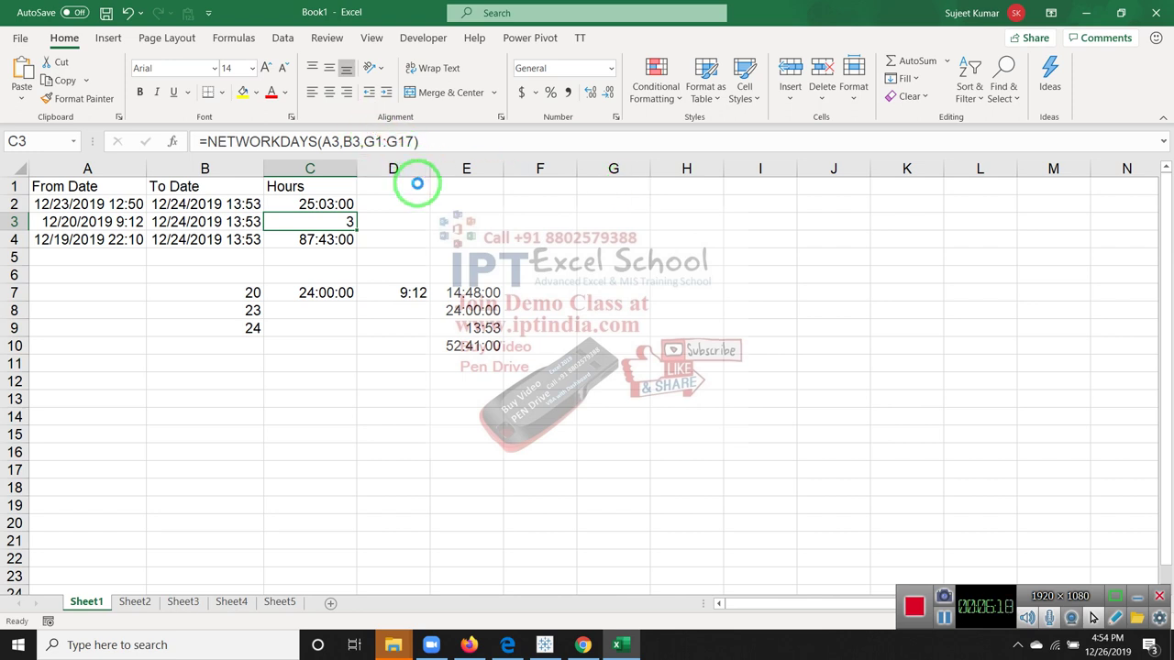
key("F4")
key("F2")
type("+(MOD(B3,1)-MOD(A3,1))")
key("ctrl+Return")
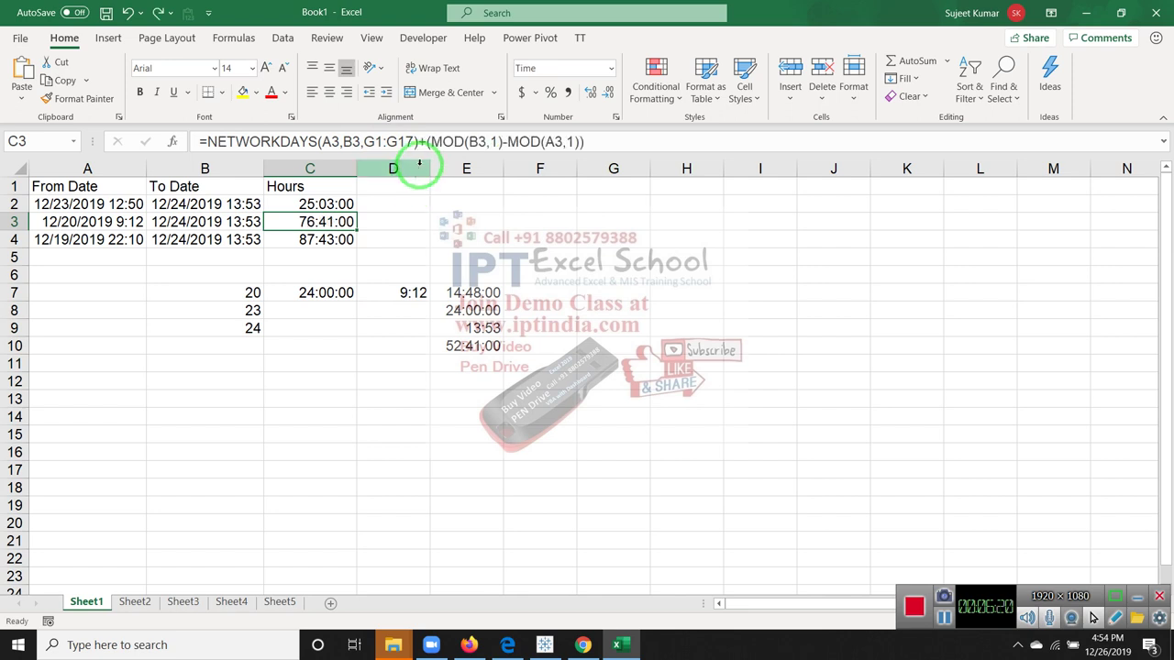
- Insert -1 after NETWORKDAYS(A3,B3,G1:G17) in C3's formula, making it 52:41:00
left_click(417, 142)
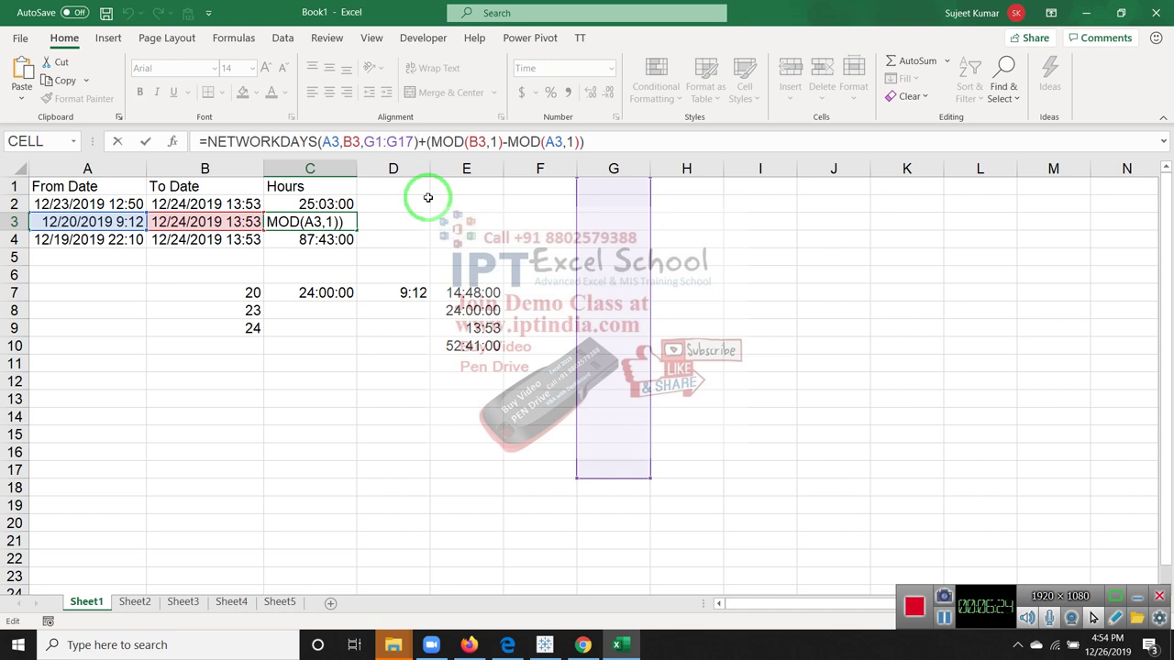
type("-")
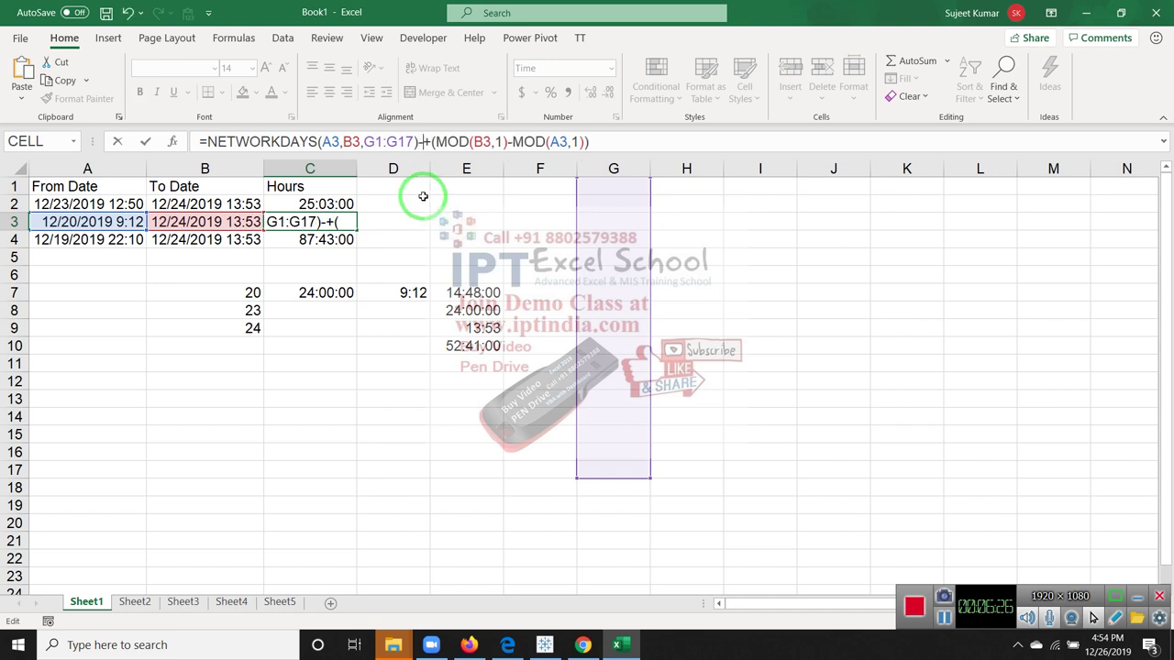
type("1")
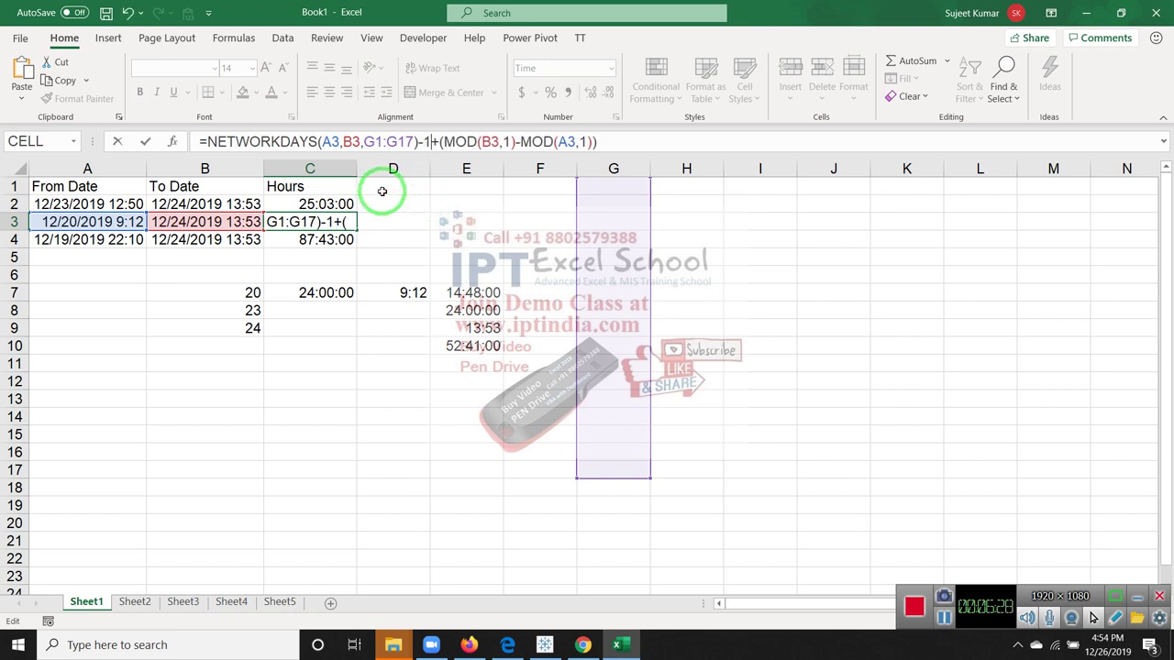
key("Return")
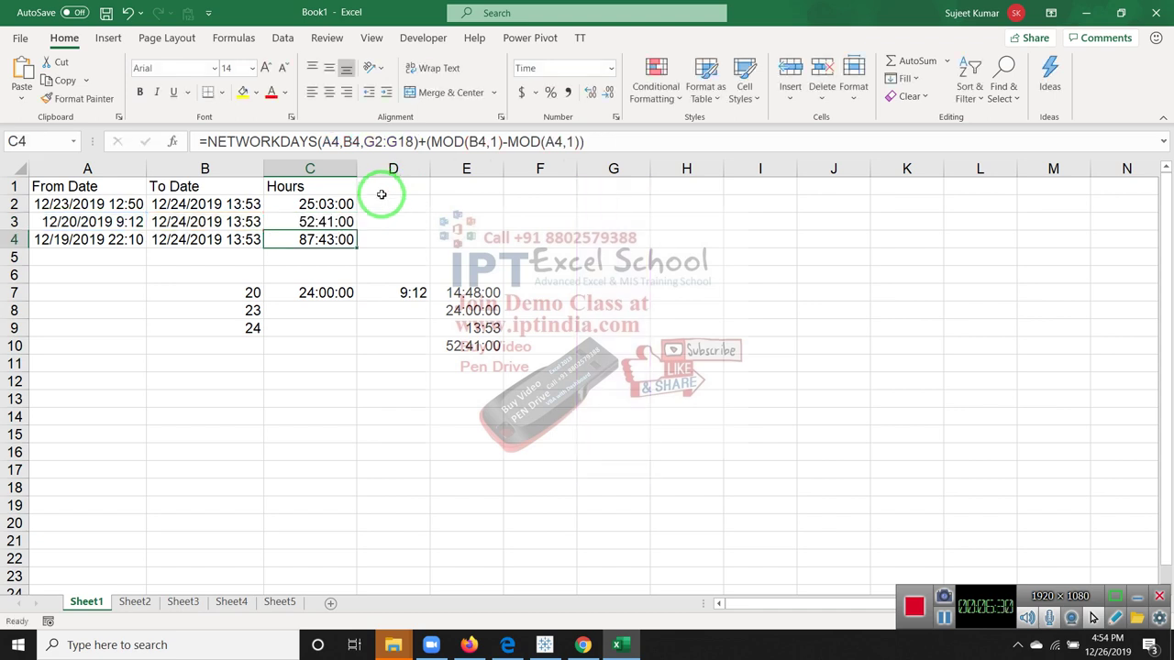
key("Up")
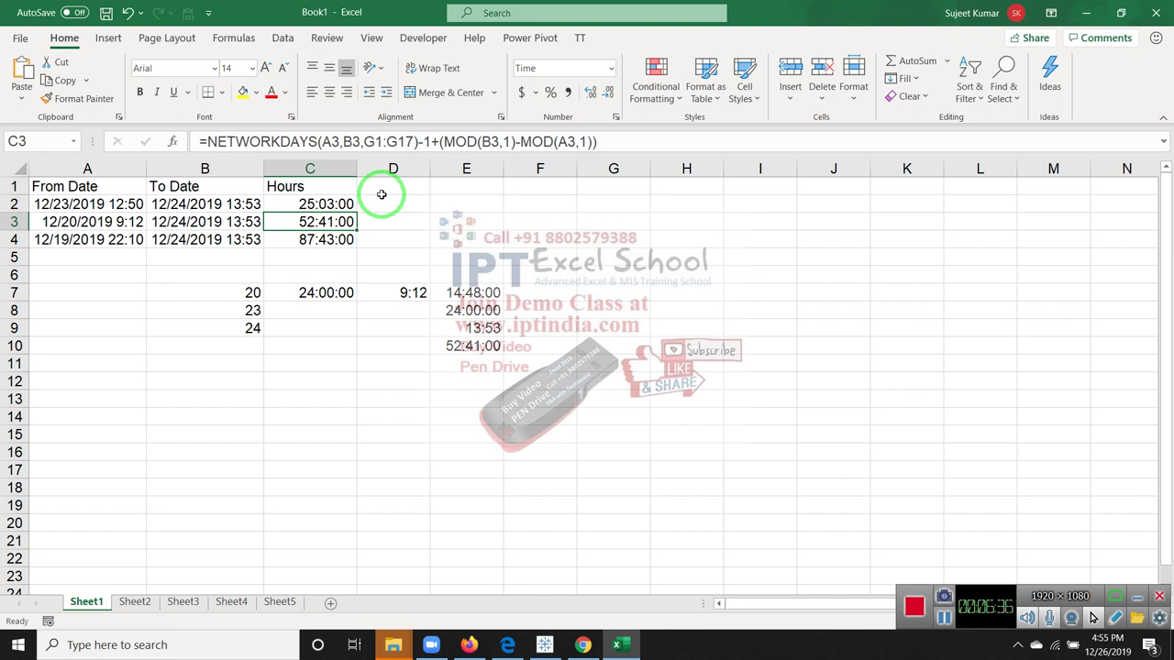
key("Left")
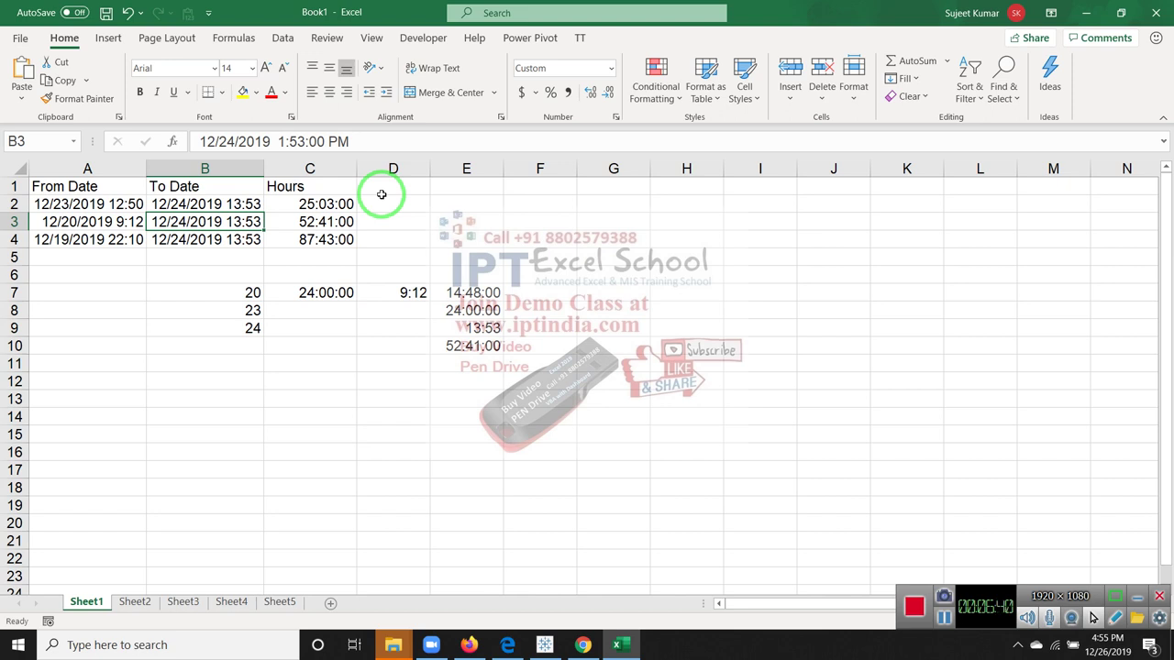
key("Right")
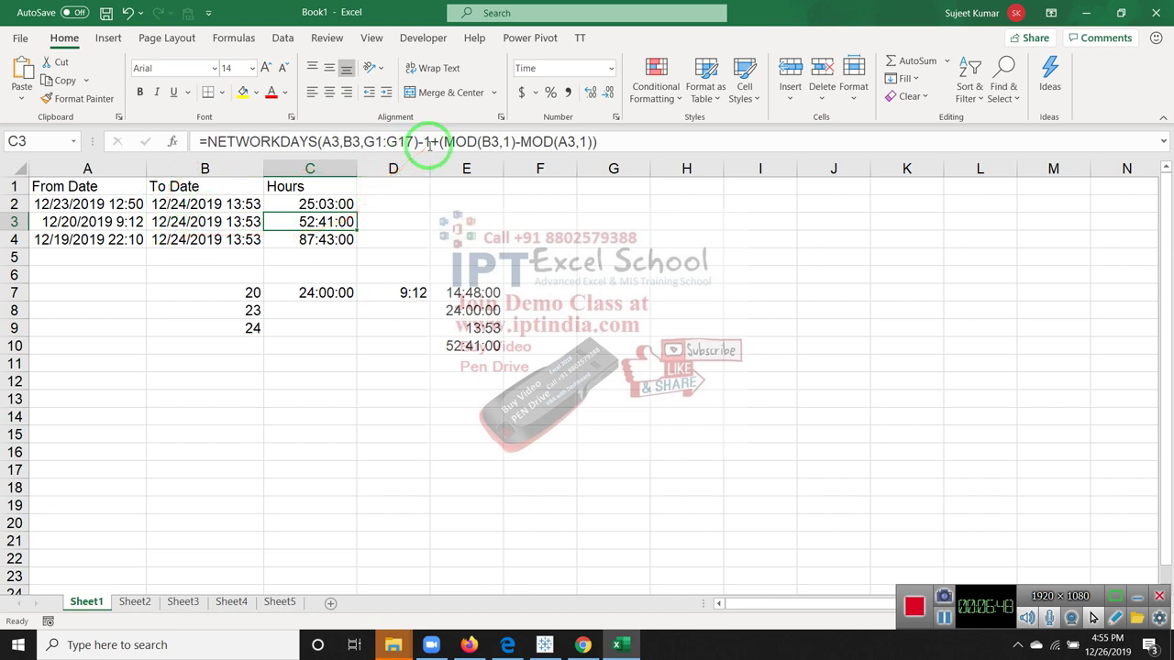
left_click_drag(442, 144, 545, 168)
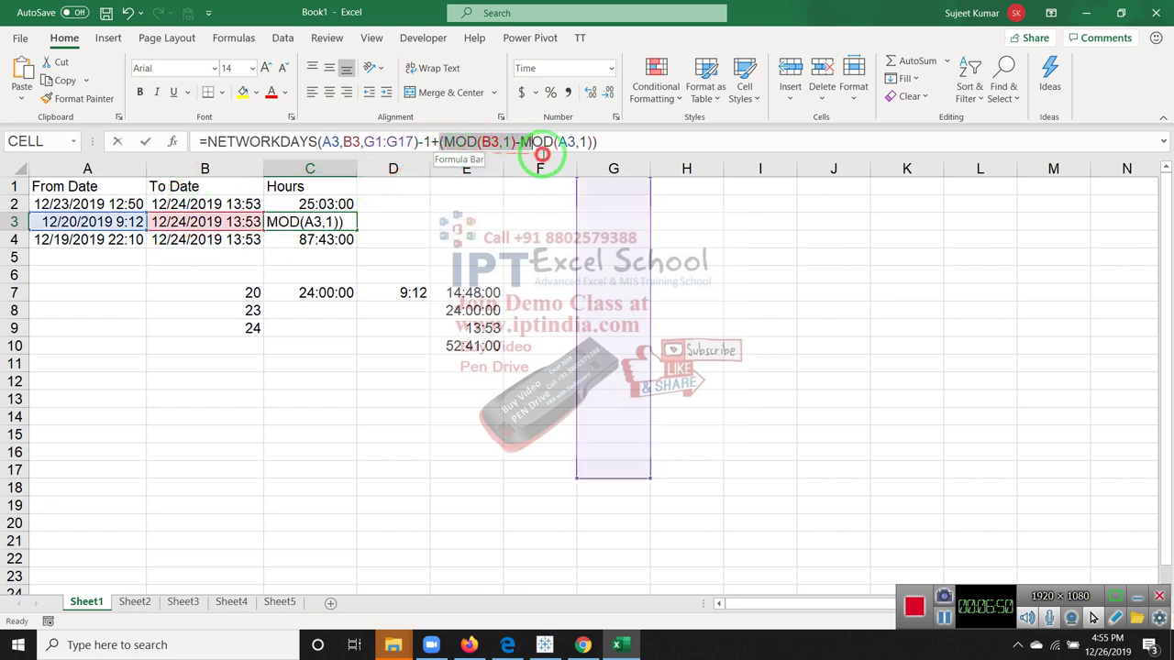
key("Escape")
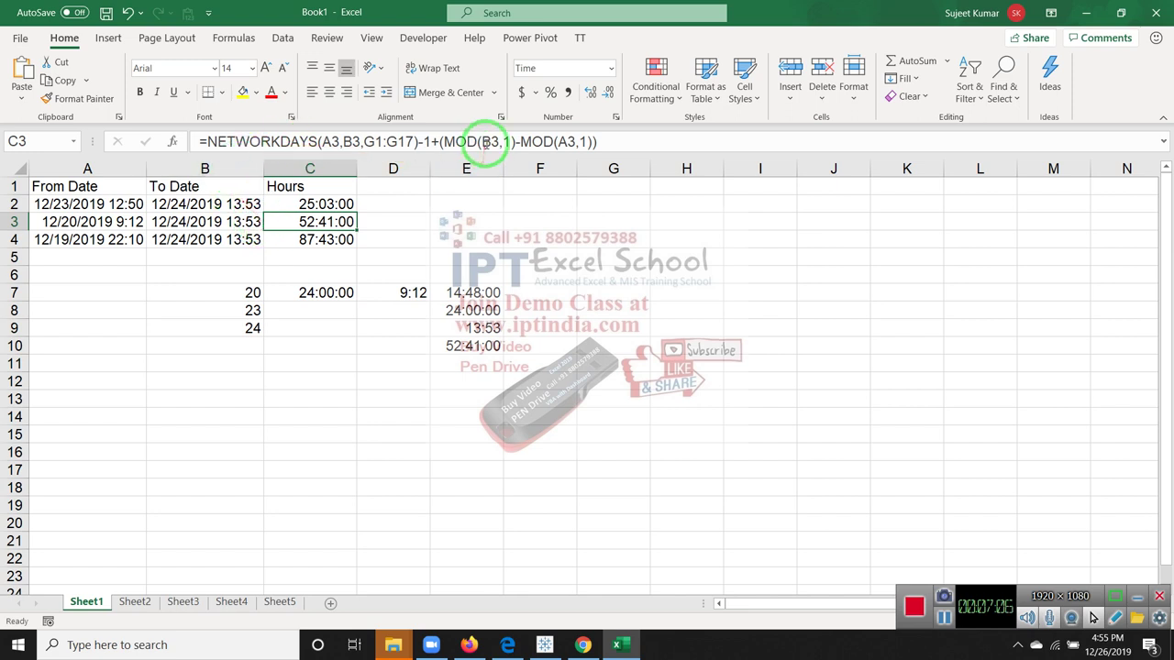
- Compare C3's 52:41:00 with the scratch total =E7+E8+E9 in E10 and C2's plain subtraction
left_click(214, 220)
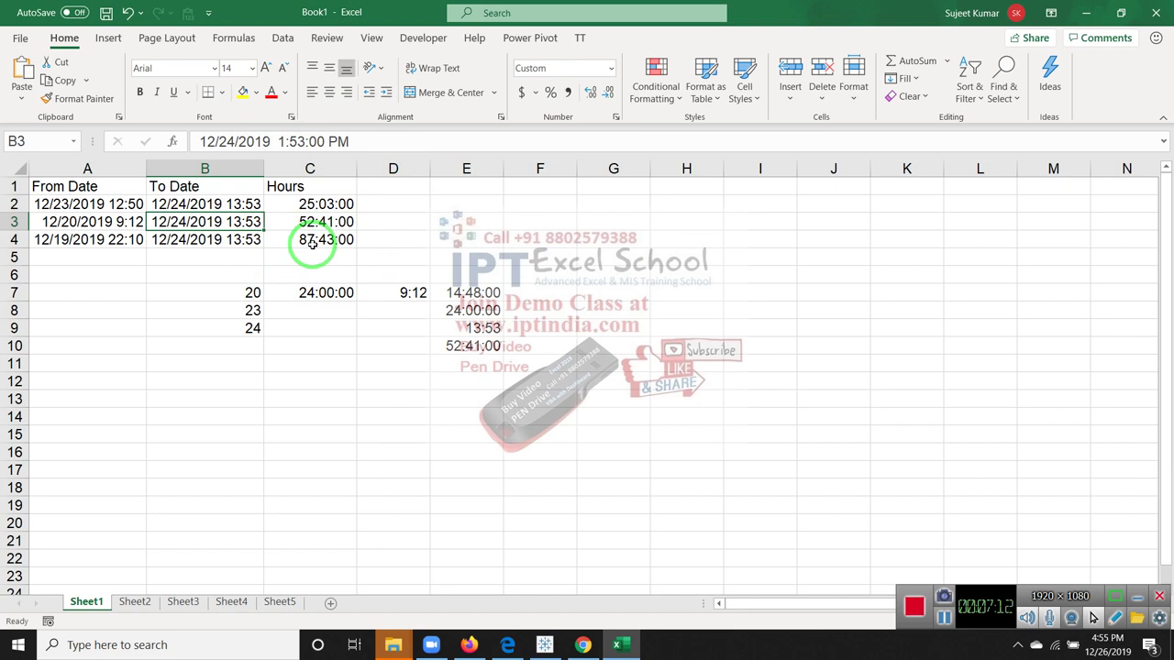
mouse_move(146, 230)
left_mouse_down()
mouse_move(283, 144)
mouse_move(149, 220)
left_mouse_up()
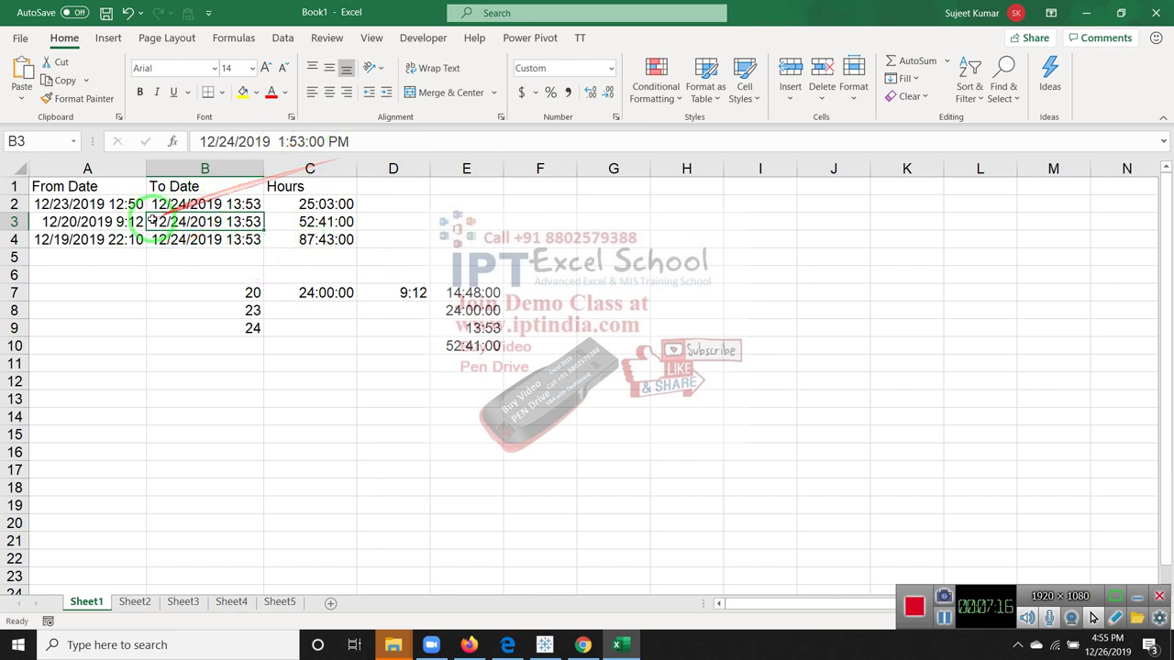
left_click(315, 227)
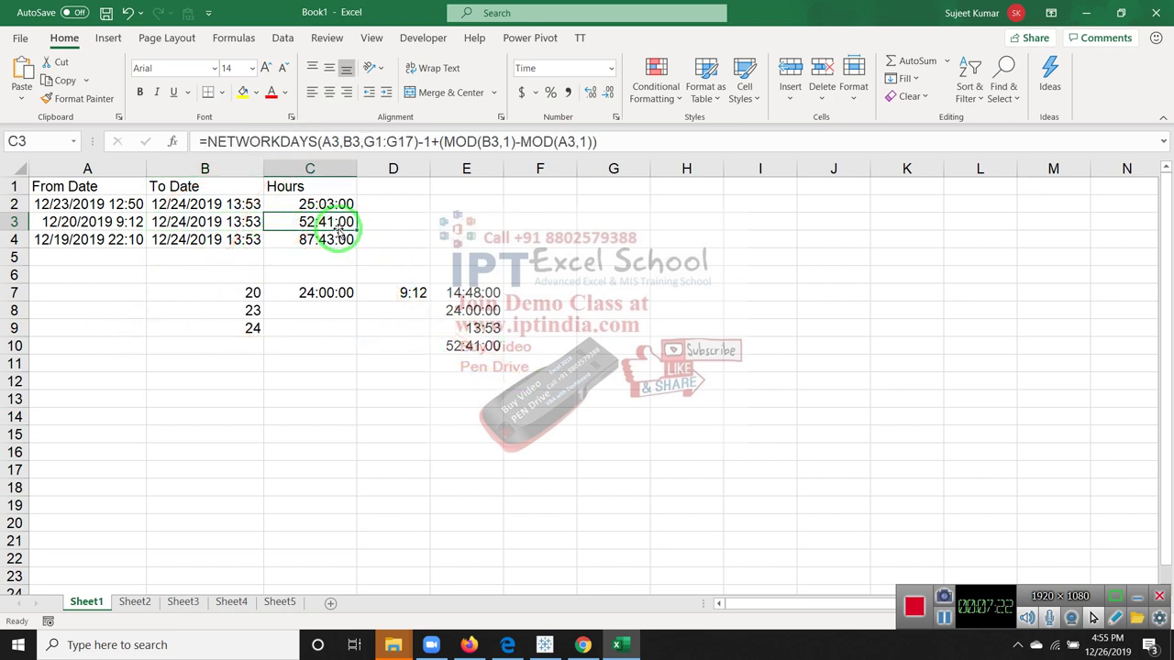
left_click(454, 351)
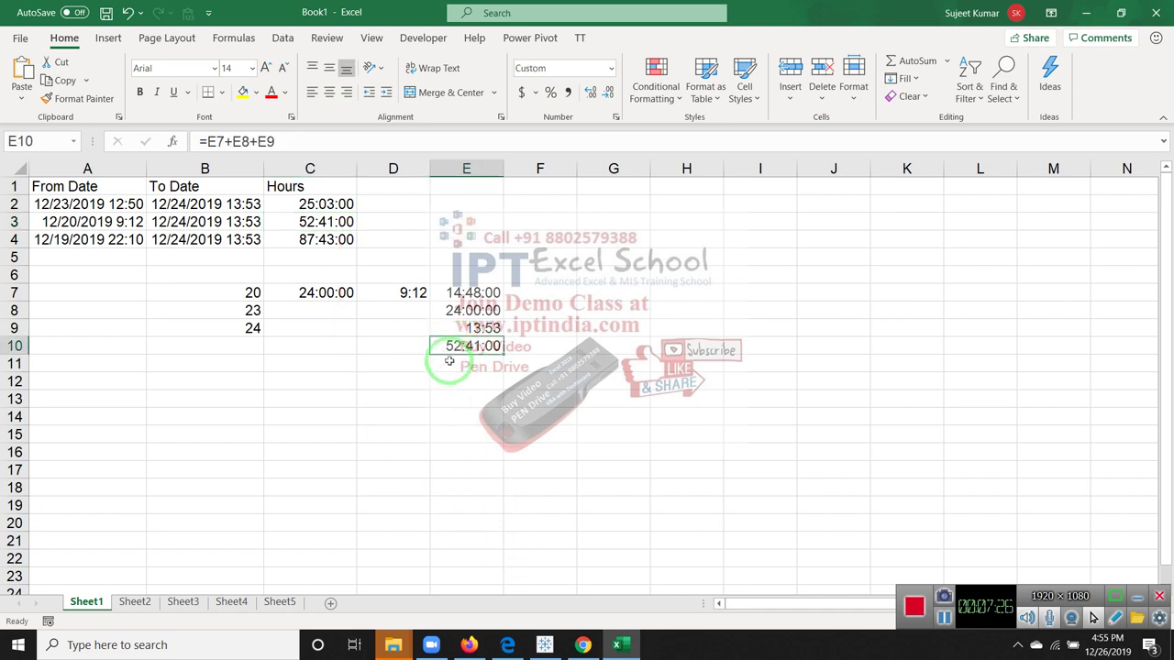
left_click_drag(450, 356, 463, 294)
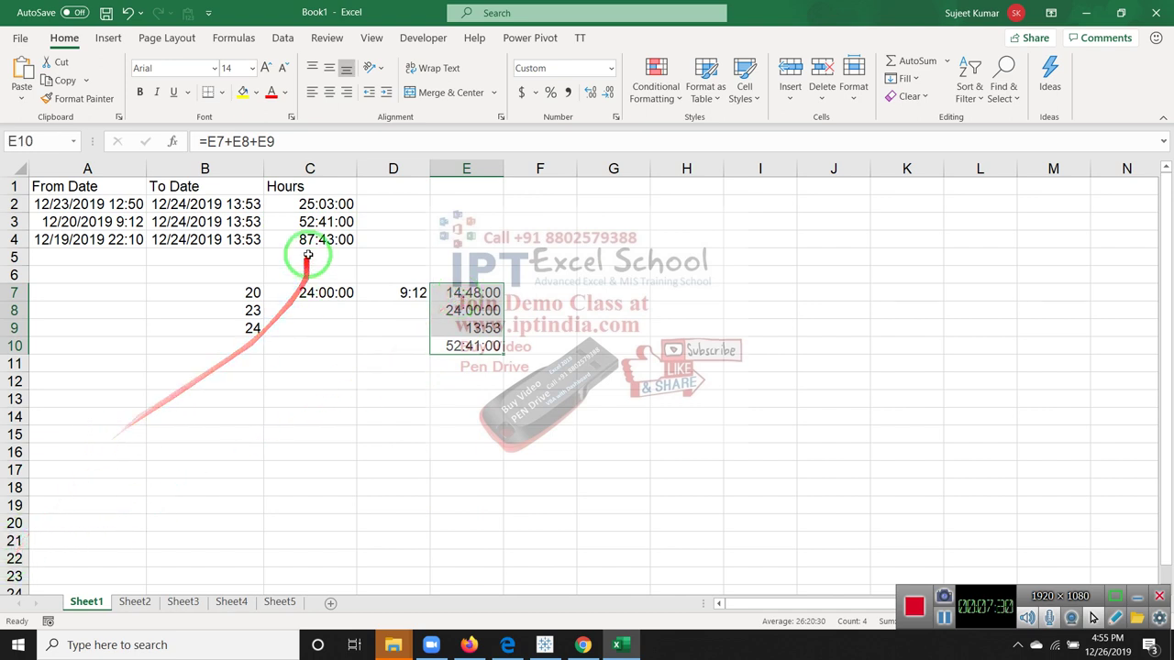
left_click(308, 204)
left_click(291, 221)
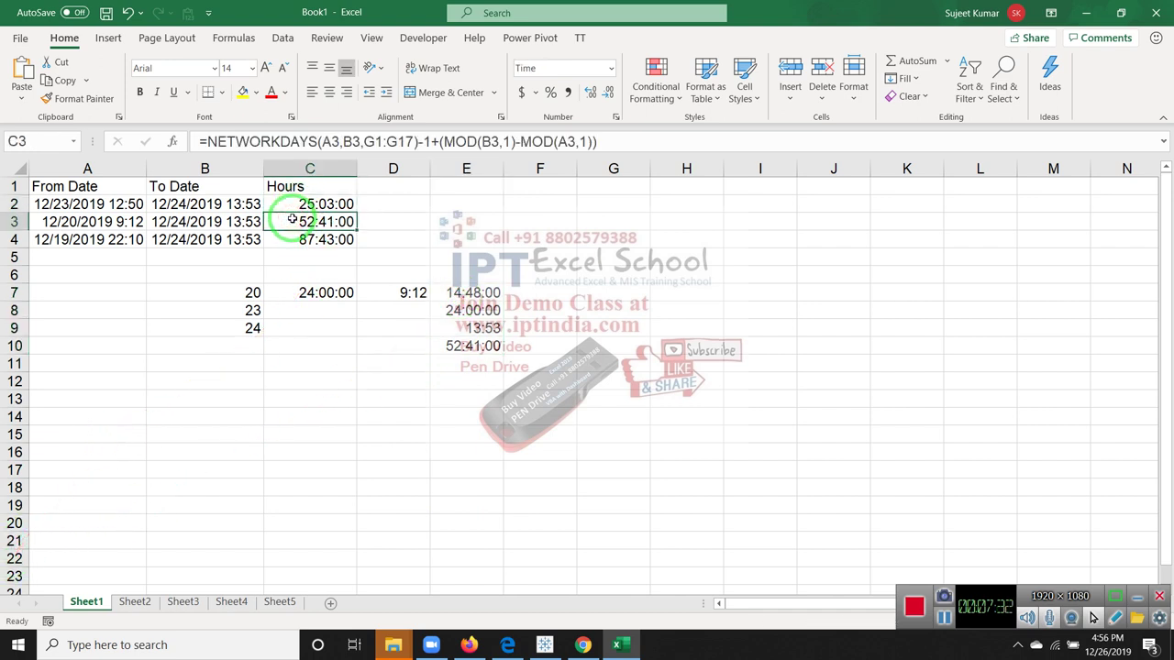